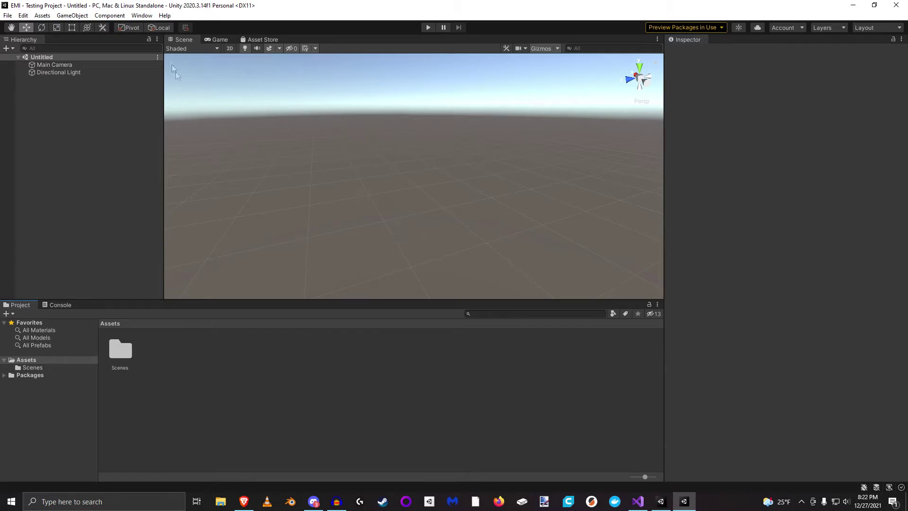
Step: Import the Third Person Controller - Shooter Template package from the Package Manager
{"action": "left_click", "coordinate": [142, 16]}
{"action": "left_click", "coordinate": [156, 101]}
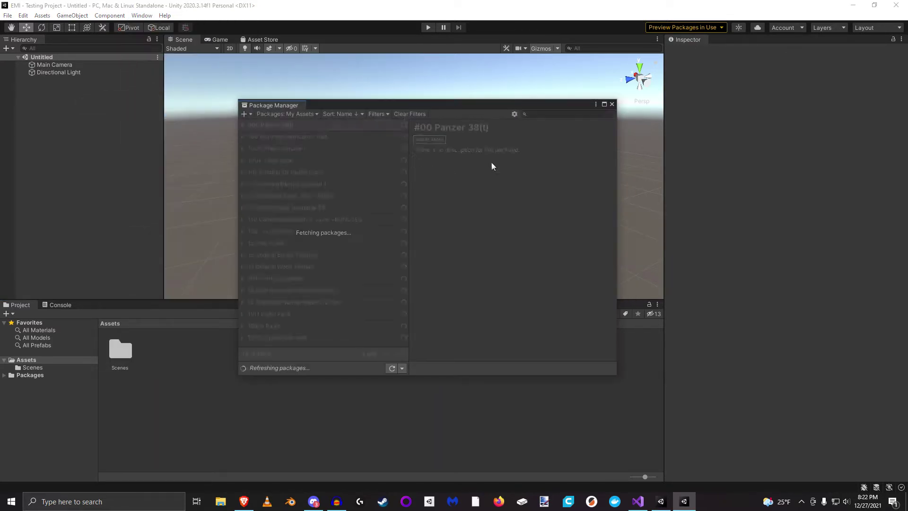
{"action": "left_click", "coordinate": [555, 114]}
{"action": "type", "text": "invictor"}
{"action": "left_click", "coordinate": [328, 219]}
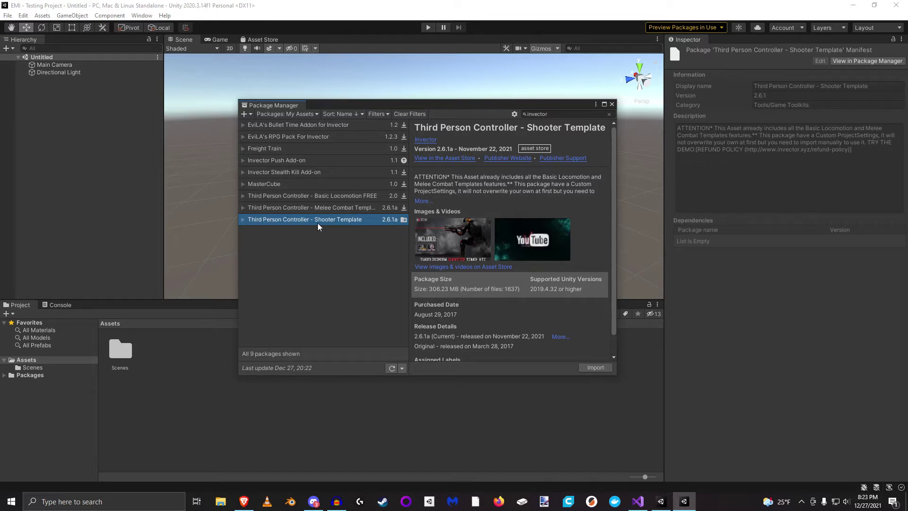
{"action": "left_click", "coordinate": [596, 368]}
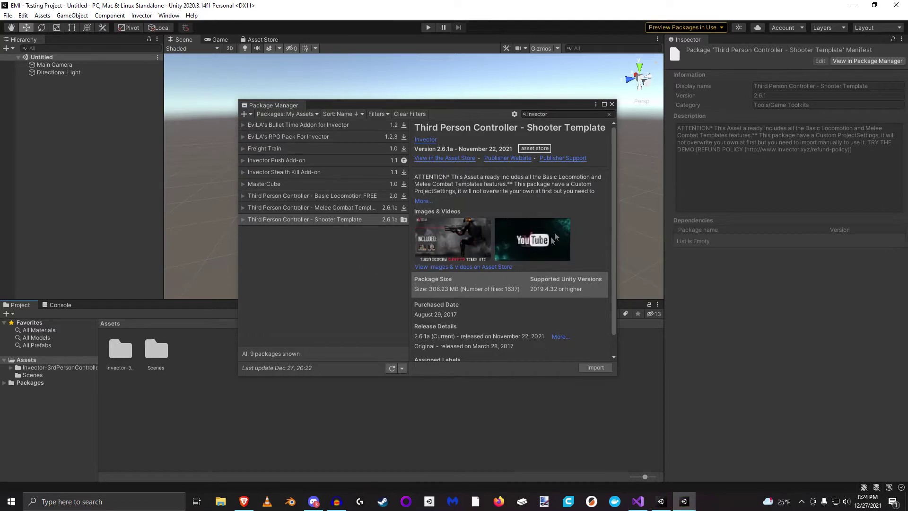
{"action": "left_click", "coordinate": [612, 104]}
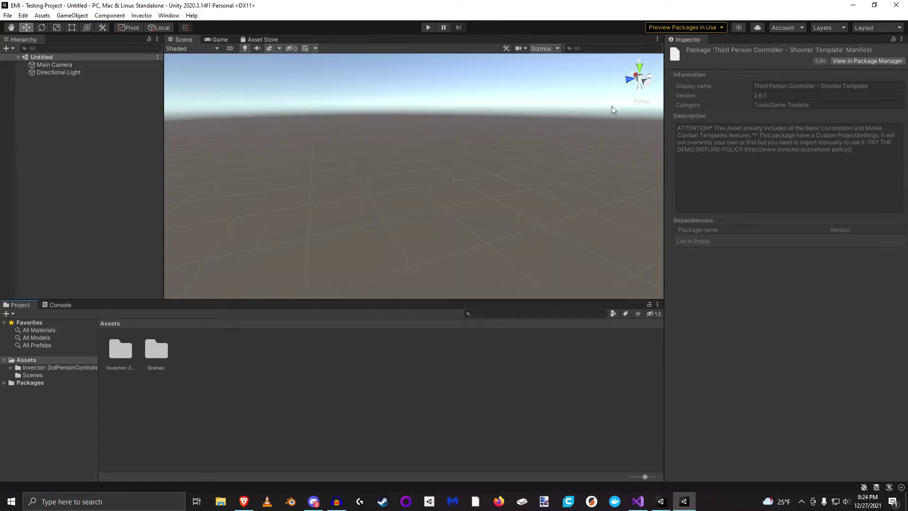
Step: Import the Invector project settings and dismiss the nothing-to-import notice
{"action": "left_click", "coordinate": [145, 18]}
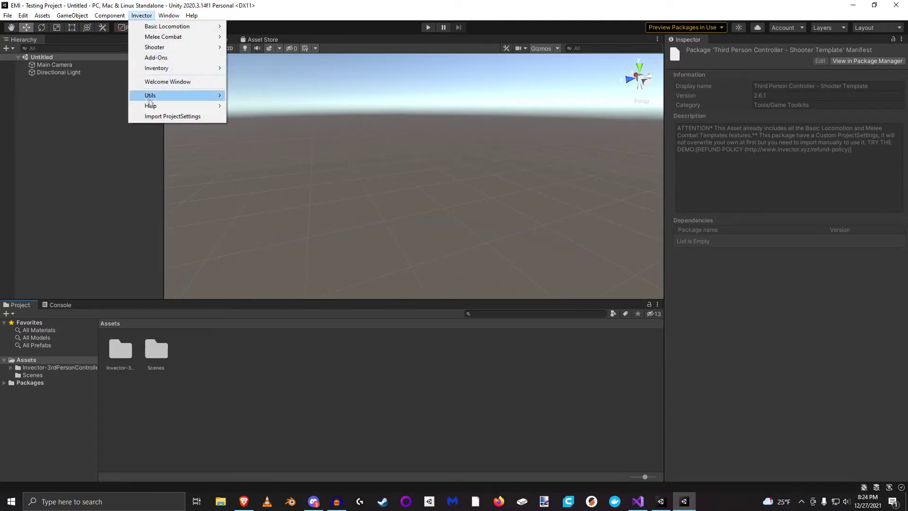
{"action": "left_click", "coordinate": [163, 116]}
{"action": "left_click", "coordinate": [481, 269]}
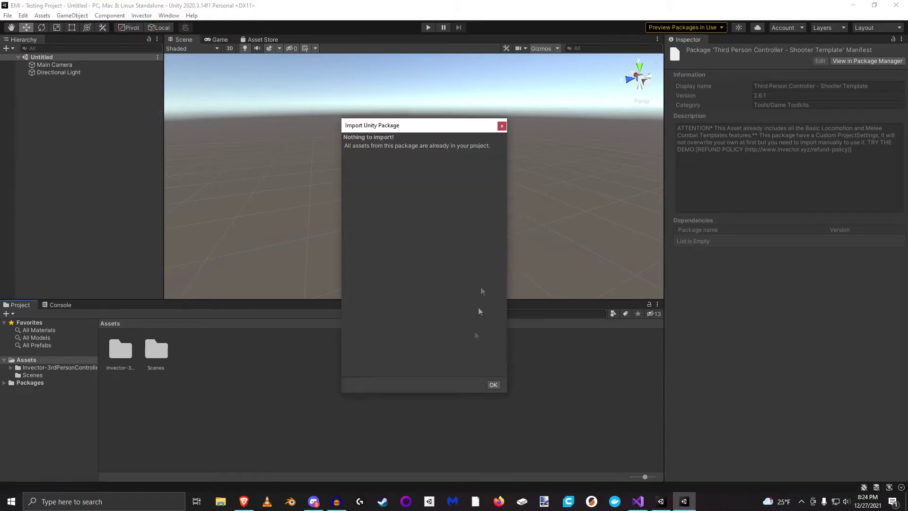
{"action": "left_click", "coordinate": [491, 383]}
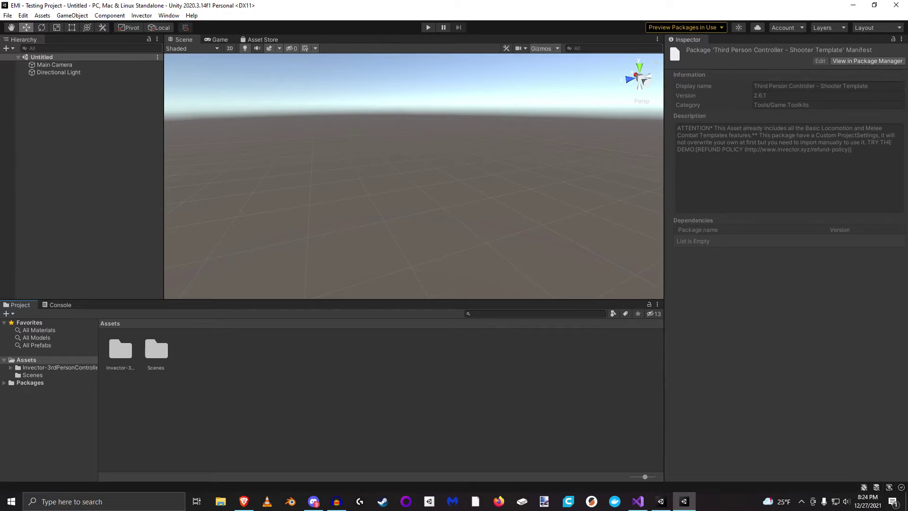
{"action": "key", "text": "alt+Tab"}
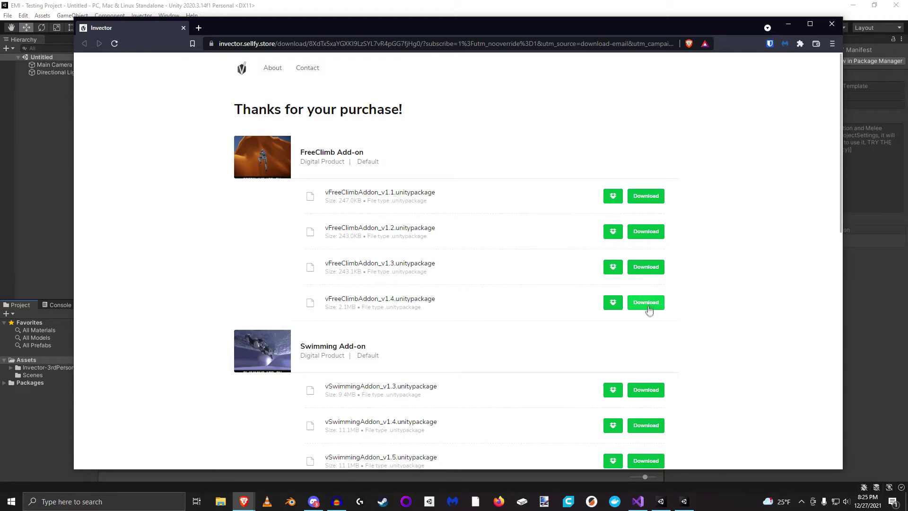
Step: Save vFreeClimbAddon_v1.4 and vSwimmingAddon_v1.6 from the Sellfy purchase page
{"action": "scroll", "coordinate": [695, 334], "scroll_direction": "down", "scroll_amount": 3}
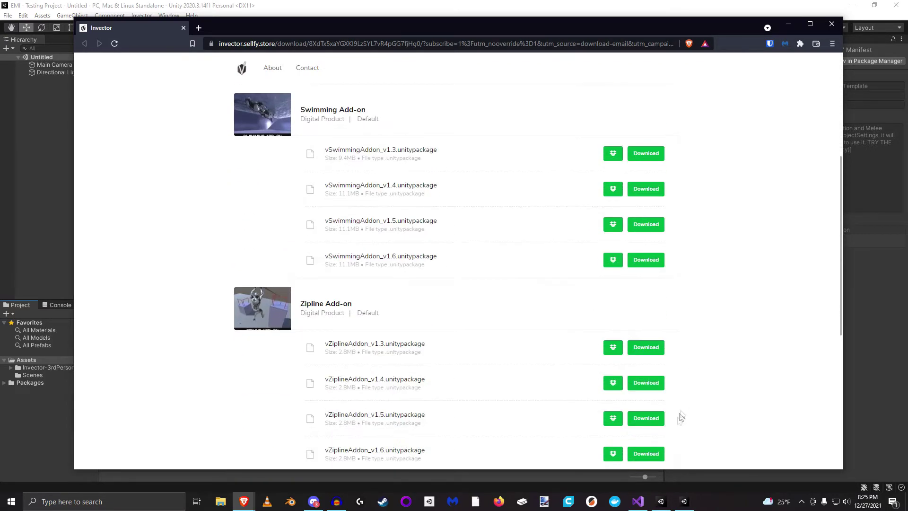
{"action": "scroll", "coordinate": [775, 279], "scroll_direction": "up", "scroll_amount": 5}
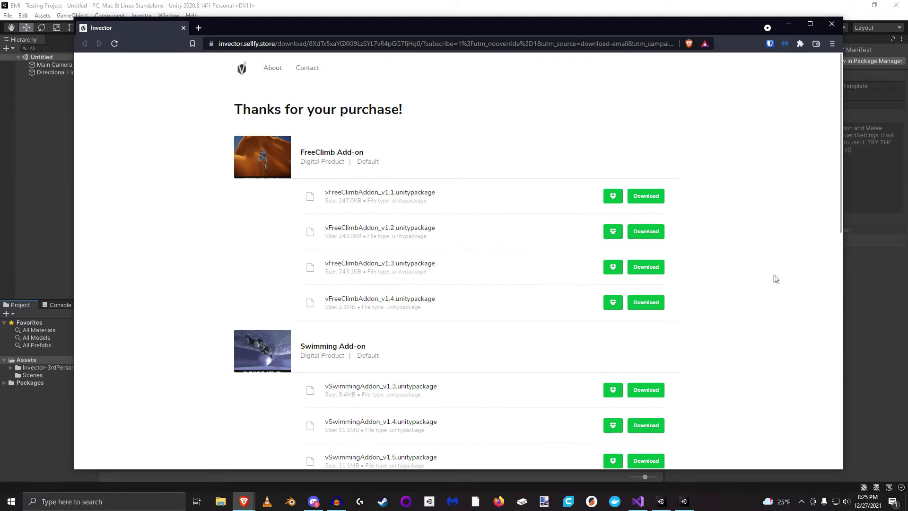
{"action": "left_click", "coordinate": [646, 302]}
{"action": "left_click", "coordinate": [609, 342]}
{"action": "scroll", "coordinate": [649, 355], "scroll_direction": "down", "scroll_amount": 3}
{"action": "left_click", "coordinate": [646, 355]}
{"action": "left_click", "coordinate": [562, 342]}
{"action": "key", "text": "alt+Tab"}
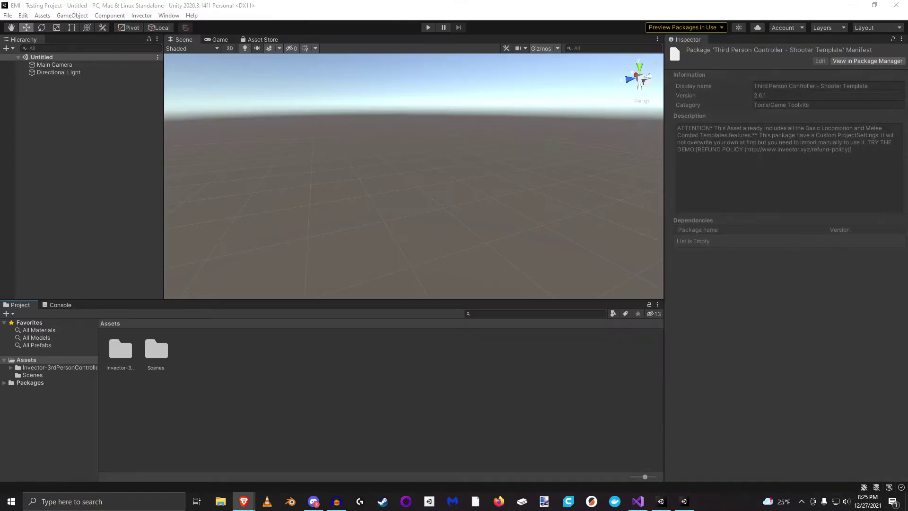
Step: Import the vFreeClimbAddon_v1.4 package from the Desktop and inspect its FreeClimb folder
{"action": "left_click", "coordinate": [42, 16]}
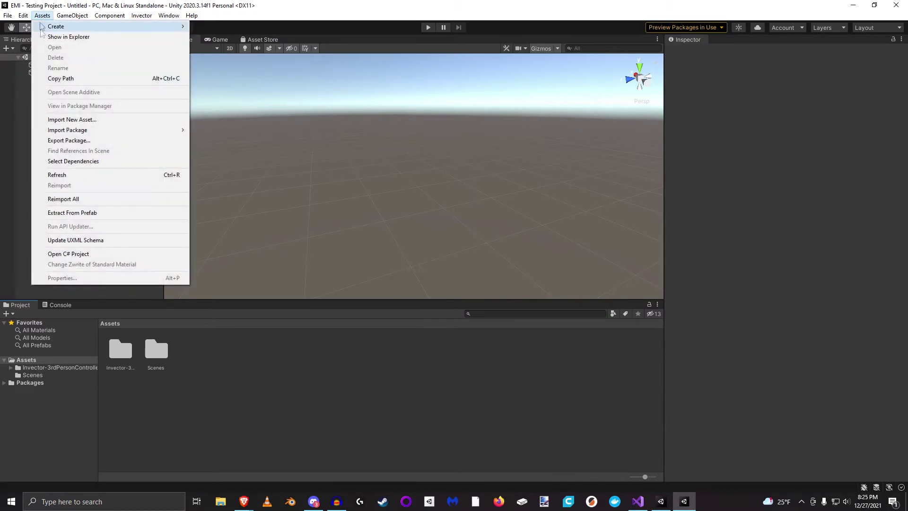
{"action": "mouse_move", "coordinate": [85, 131]}
{"action": "left_click", "coordinate": [225, 129]}
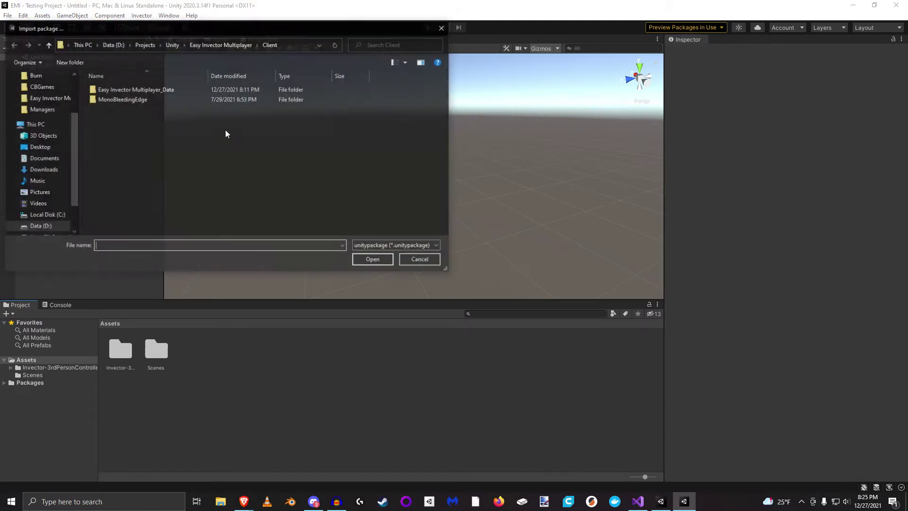
{"action": "left_click", "coordinate": [36, 144]}
{"action": "left_click", "coordinate": [368, 97]}
{"action": "left_click", "coordinate": [381, 258]}
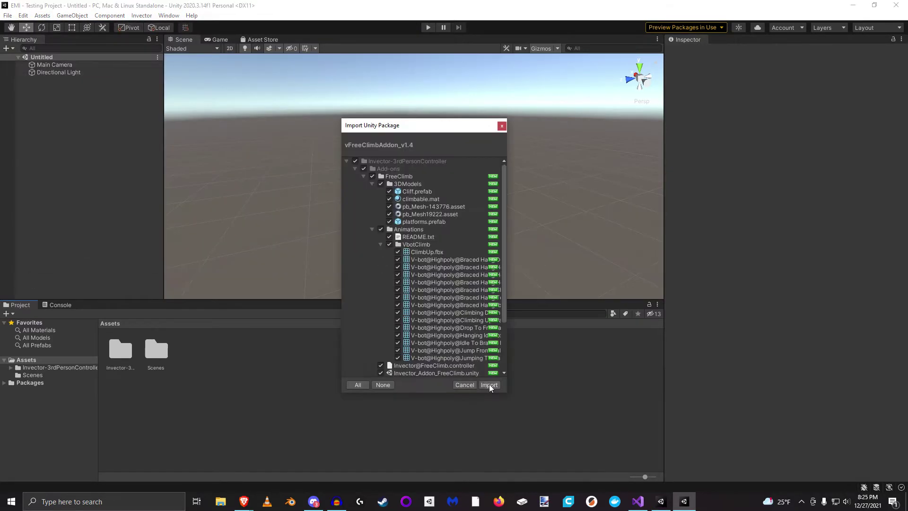
{"action": "left_click", "coordinate": [492, 386]}
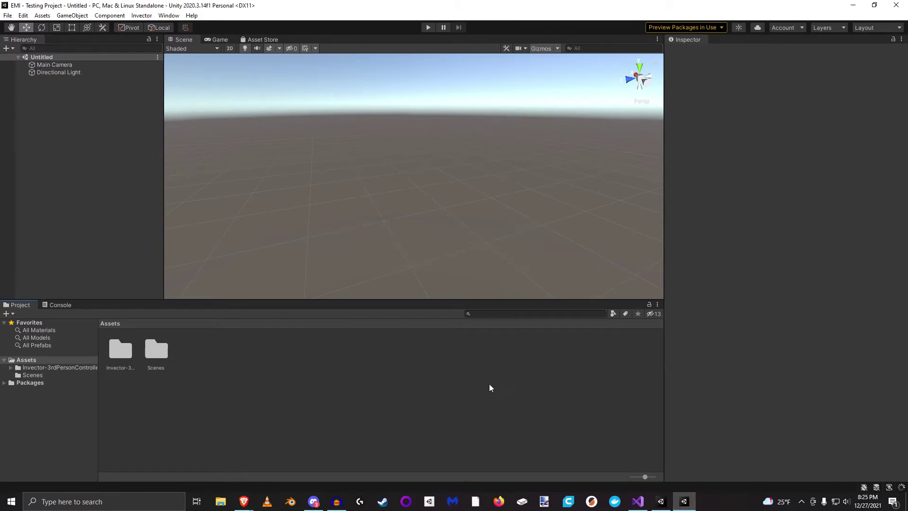
{"action": "left_click", "coordinate": [11, 367]}
{"action": "left_click", "coordinate": [17, 375]}
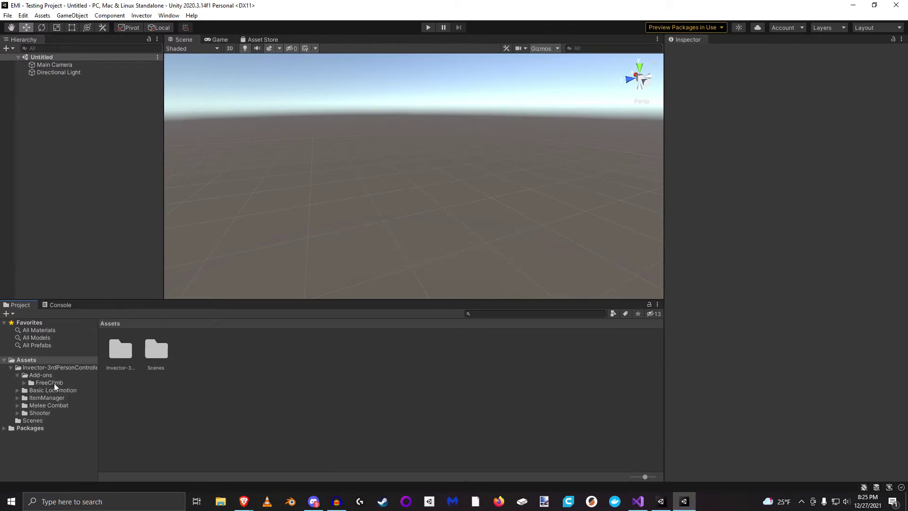
{"action": "left_click", "coordinate": [49, 382]}
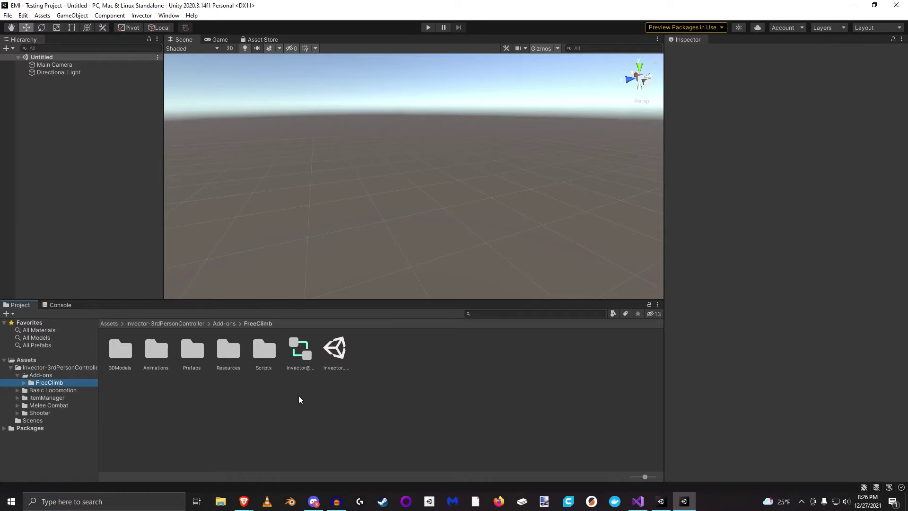
{"action": "left_click", "coordinate": [337, 350]}
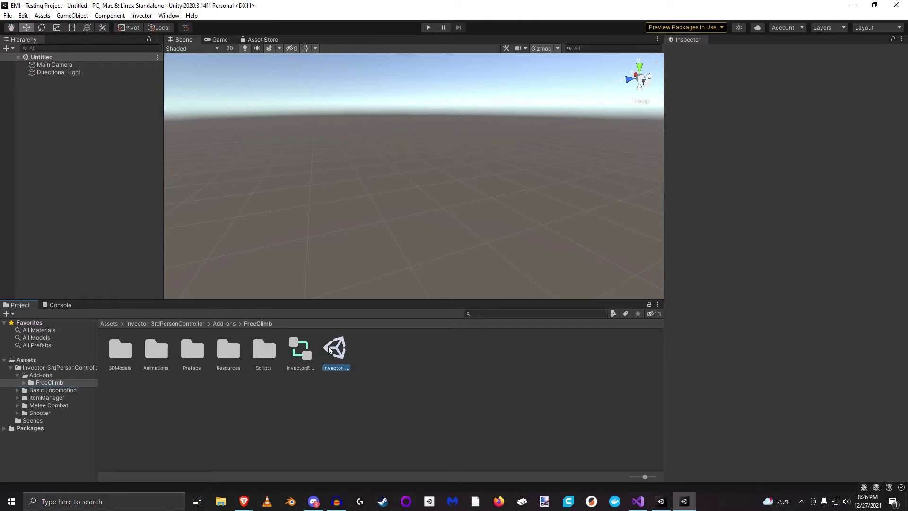
{"action": "left_click", "coordinate": [263, 396]}
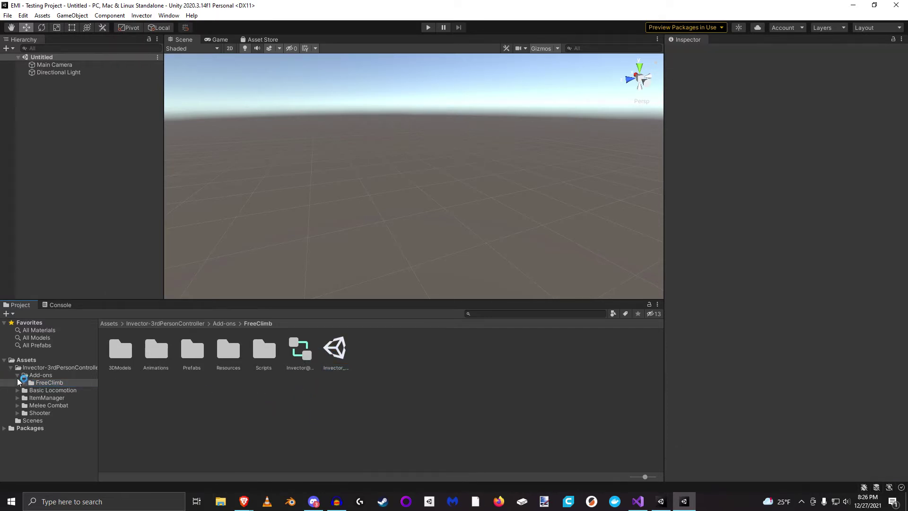
{"action": "left_click", "coordinate": [18, 375]}
Step: Import the vSwimmingAddon_v1.6 custom package with all its files
{"action": "left_click", "coordinate": [42, 15]}
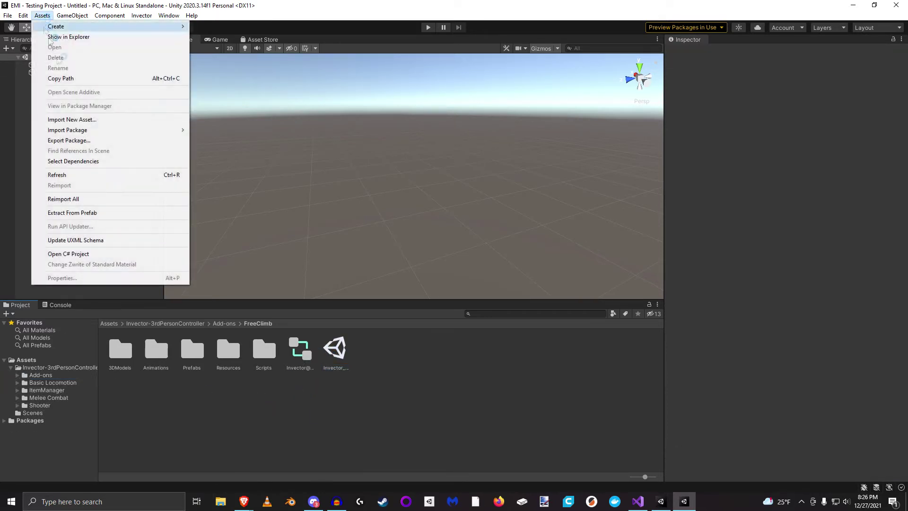
{"action": "mouse_move", "coordinate": [118, 130]}
{"action": "left_click", "coordinate": [229, 130]}
{"action": "left_click", "coordinate": [424, 112]}
{"action": "double_click", "coordinate": [424, 112]}
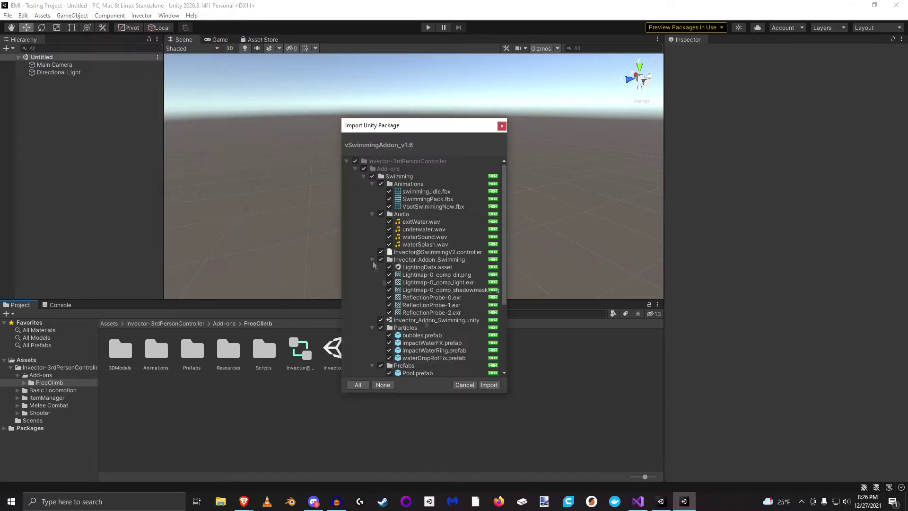
{"action": "left_click", "coordinate": [495, 384]}
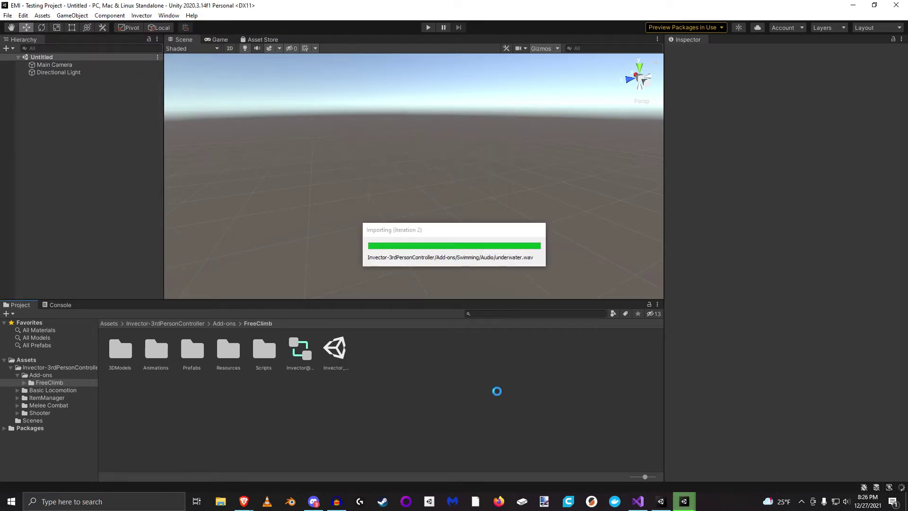
Step: Import the Zipline add-on custom package
{"action": "left_click", "coordinate": [42, 15]}
{"action": "mouse_move", "coordinate": [118, 126]}
{"action": "left_click", "coordinate": [216, 131]}
{"action": "double_click", "coordinate": [110, 166]}
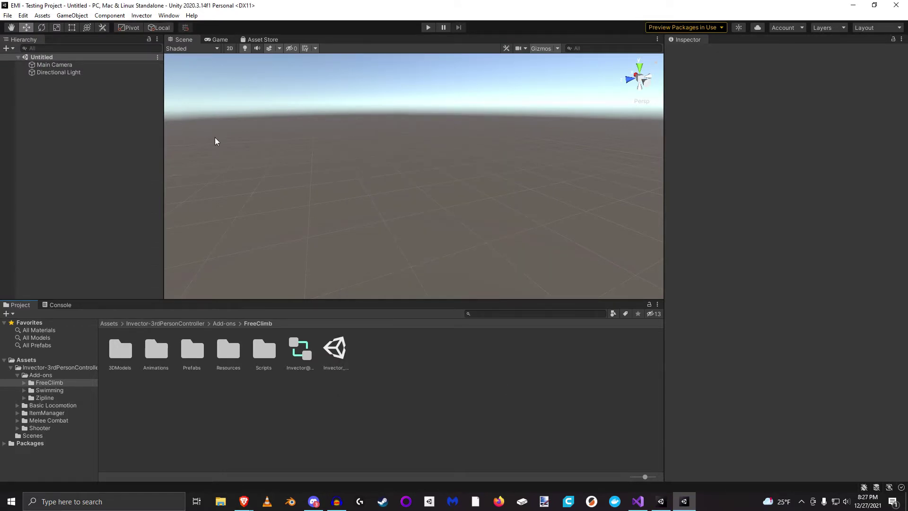
Step: Import the EMI_Shooter_0.2.2 multiplayer package as a custom package
{"action": "left_click", "coordinate": [42, 16]}
{"action": "mouse_move", "coordinate": [118, 126]}
{"action": "left_click", "coordinate": [216, 131]}
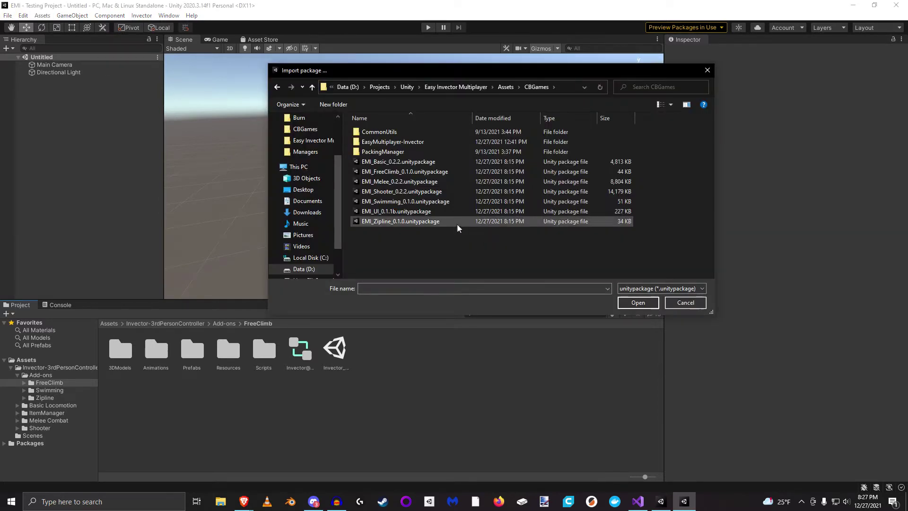
{"action": "left_click", "coordinate": [396, 192]}
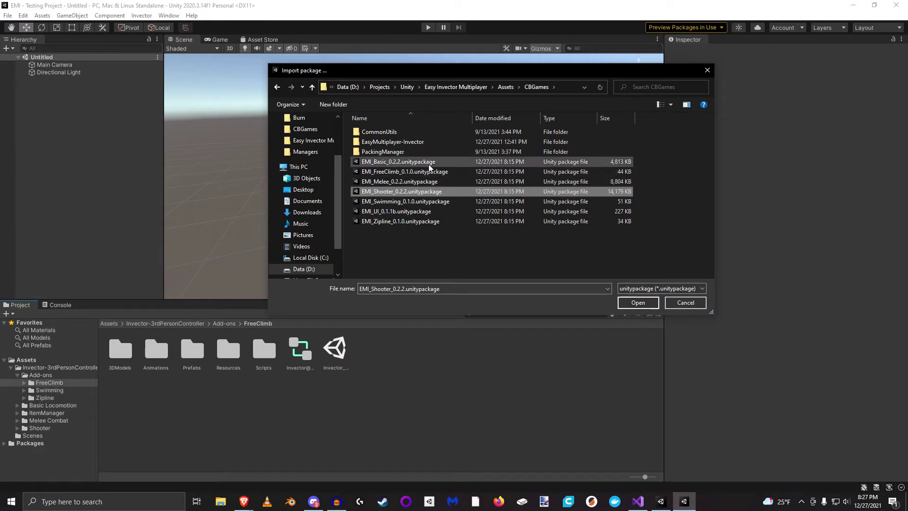
{"action": "left_click", "coordinate": [411, 182]}
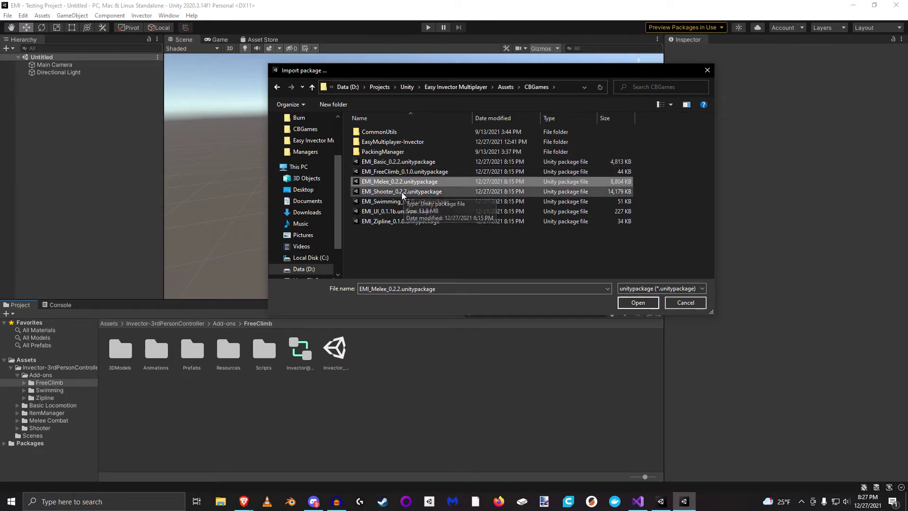
{"action": "left_click", "coordinate": [402, 191]}
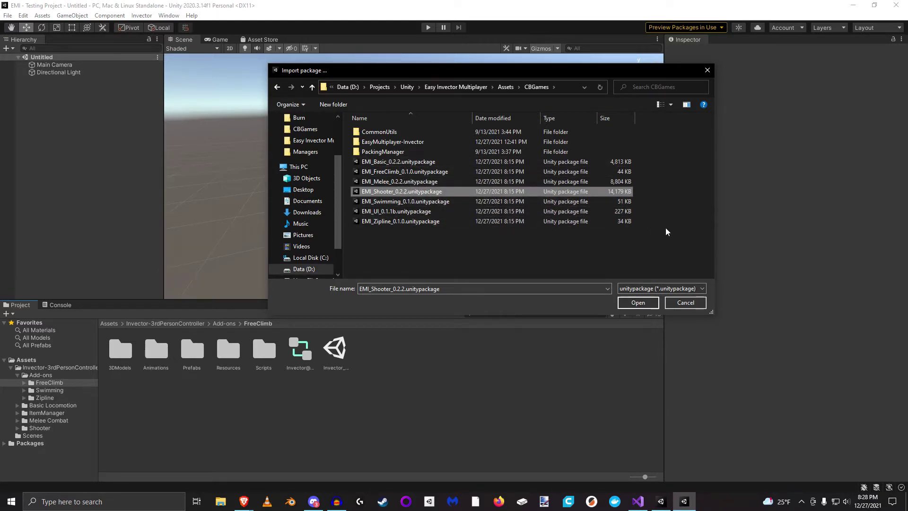
{"action": "left_click", "coordinate": [636, 302]}
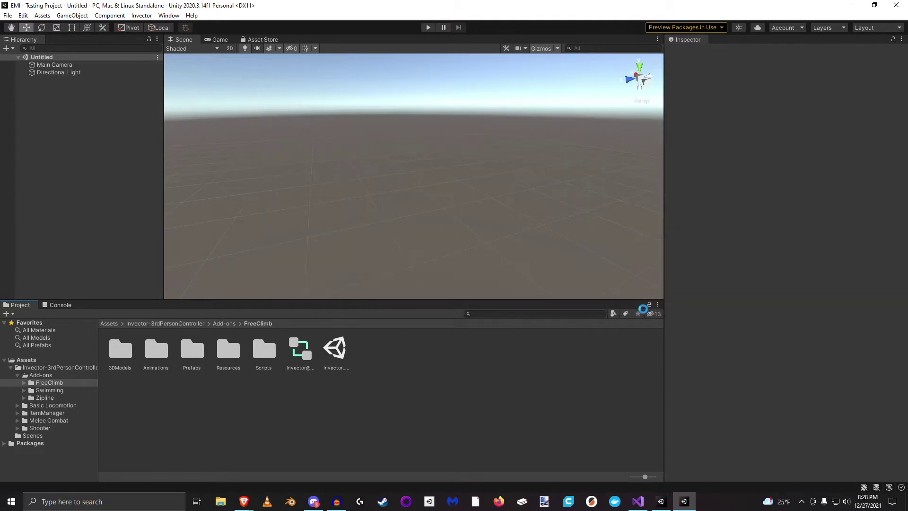
{"action": "left_click", "coordinate": [492, 382]}
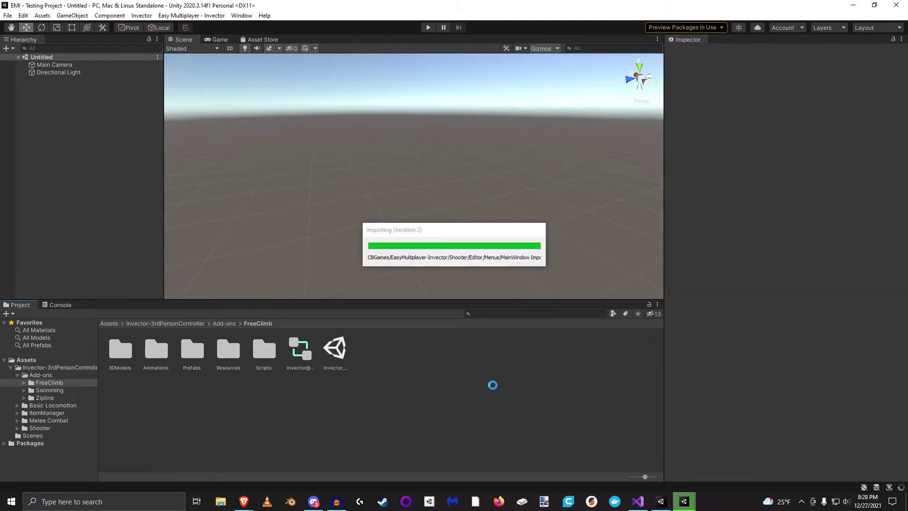
Step: Import the EMI_FreeClimb_0.1.0 custom package
{"action": "left_click", "coordinate": [42, 15]}
{"action": "mouse_move", "coordinate": [71, 126]}
{"action": "left_click", "coordinate": [223, 126]}
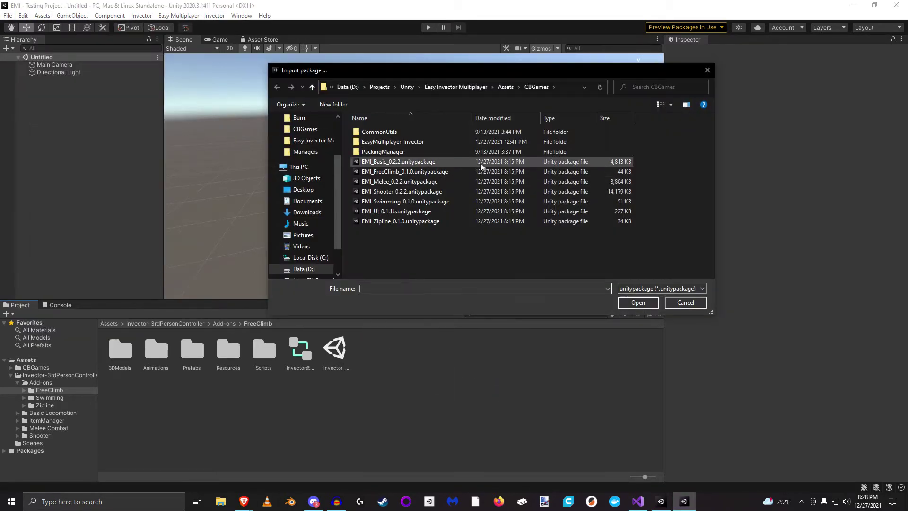
{"action": "left_click", "coordinate": [434, 202]}
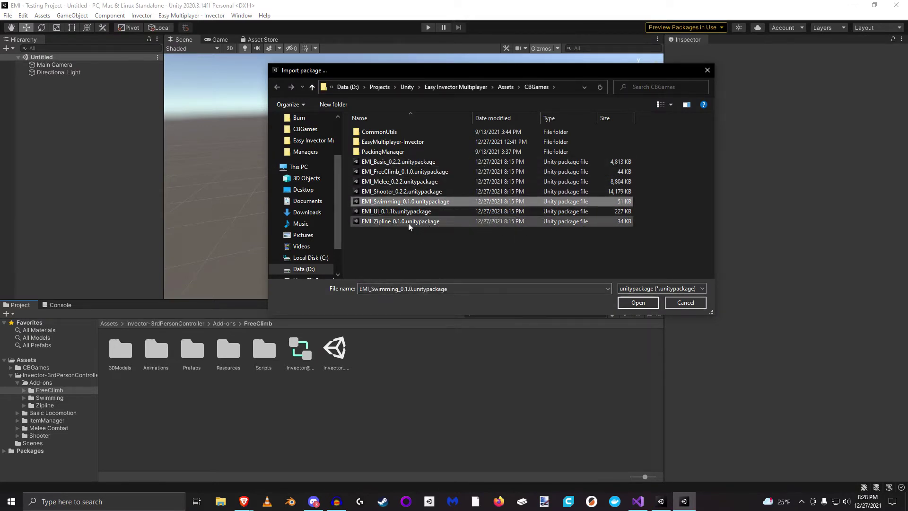
{"action": "left_click", "coordinate": [408, 222]}
{"action": "left_click", "coordinate": [440, 172]}
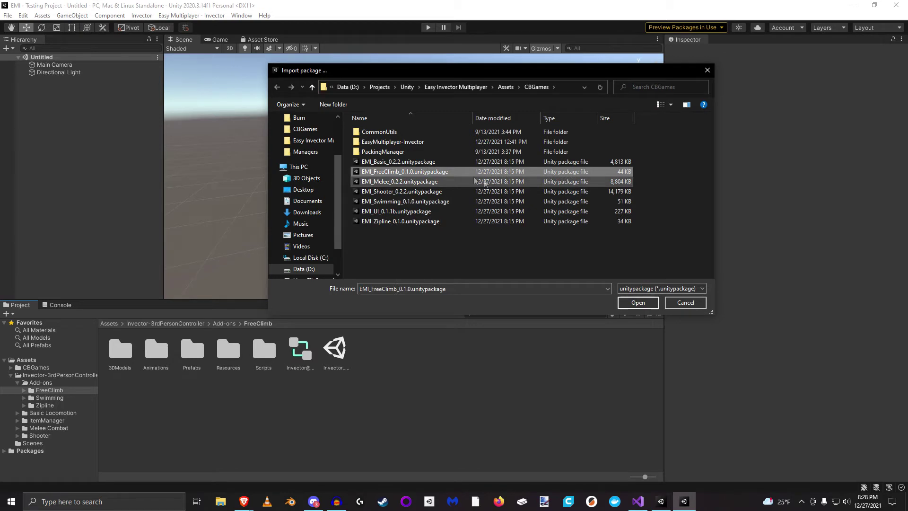
{"action": "left_click", "coordinate": [638, 303]}
{"action": "left_click", "coordinate": [489, 383]}
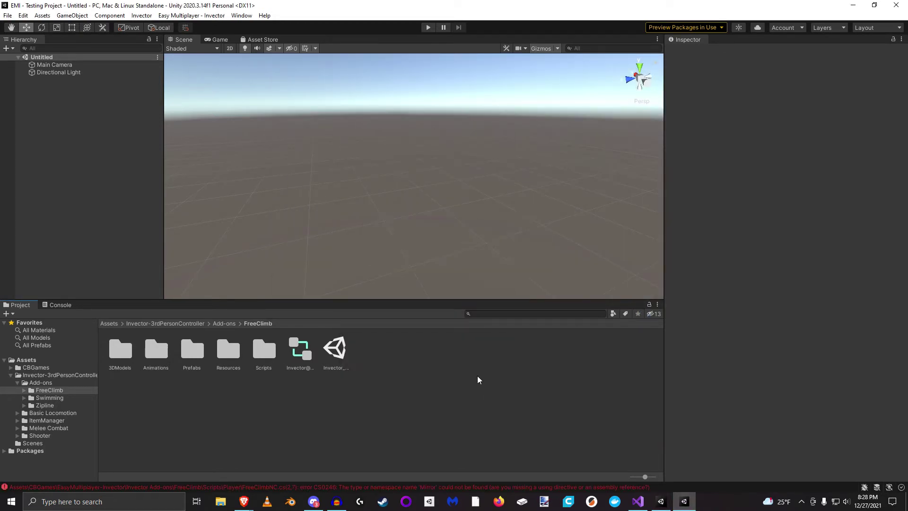
Step: Inspect the missing 'Mirror' namespace compile error in the Console
{"action": "left_click", "coordinate": [61, 305]}
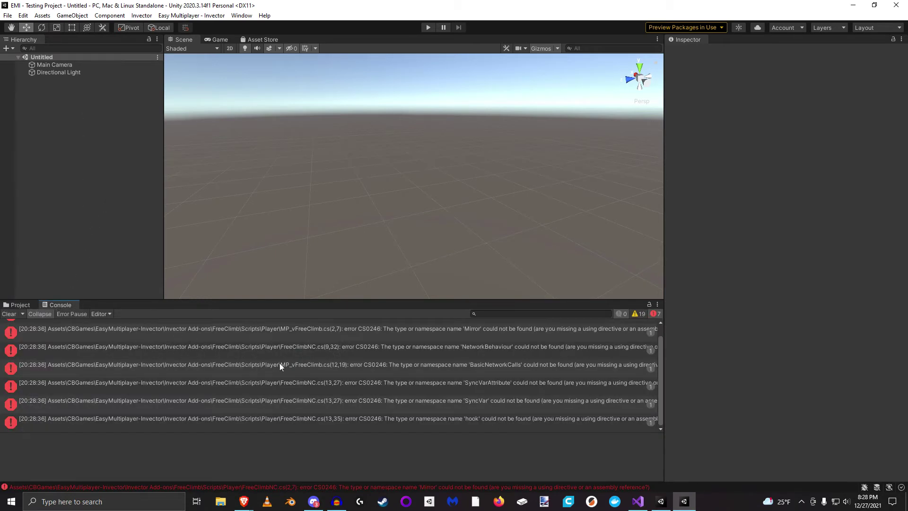
{"action": "left_click", "coordinate": [416, 331]}
{"action": "left_click", "coordinate": [20, 306]}
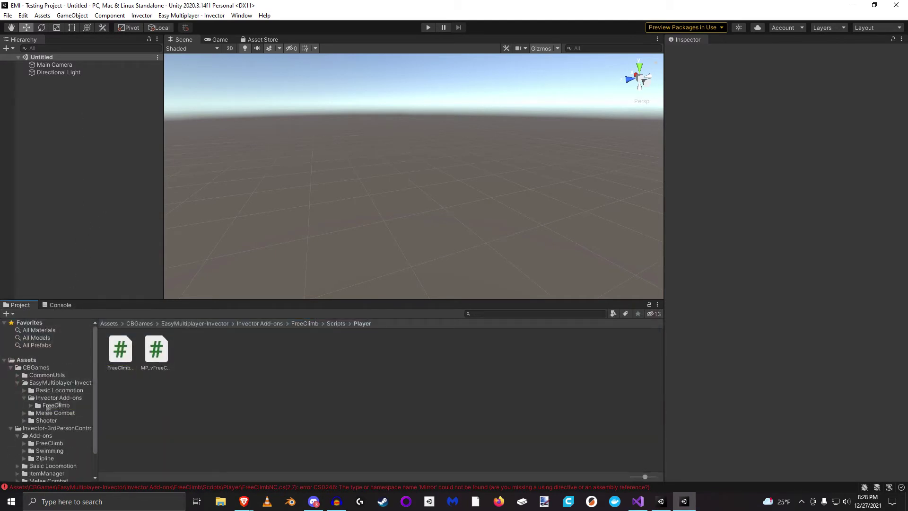
Step: Open the Easy Multiplayer - Invector navigator and collapse the CBGames and Invector folders
{"action": "left_click", "coordinate": [194, 16]}
{"action": "left_click", "coordinate": [198, 26]}
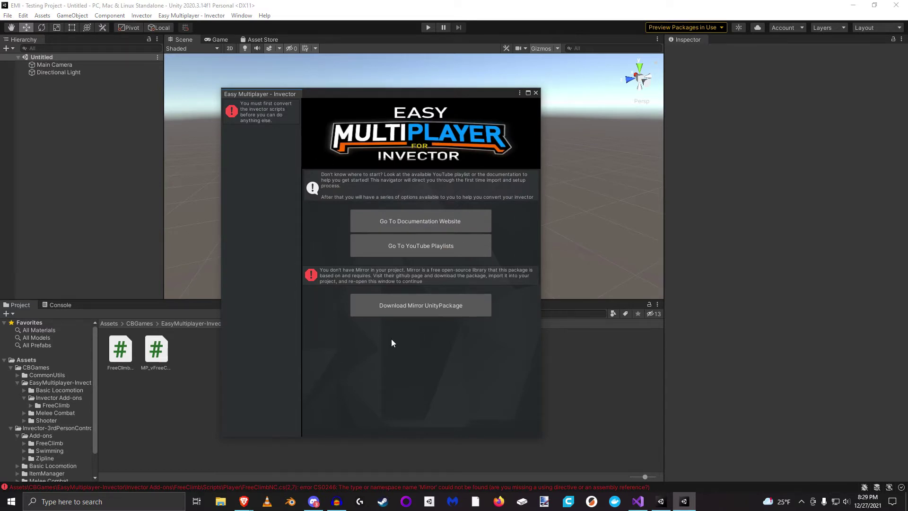
{"action": "left_click", "coordinate": [11, 368]}
{"action": "left_click", "coordinate": [11, 375]}
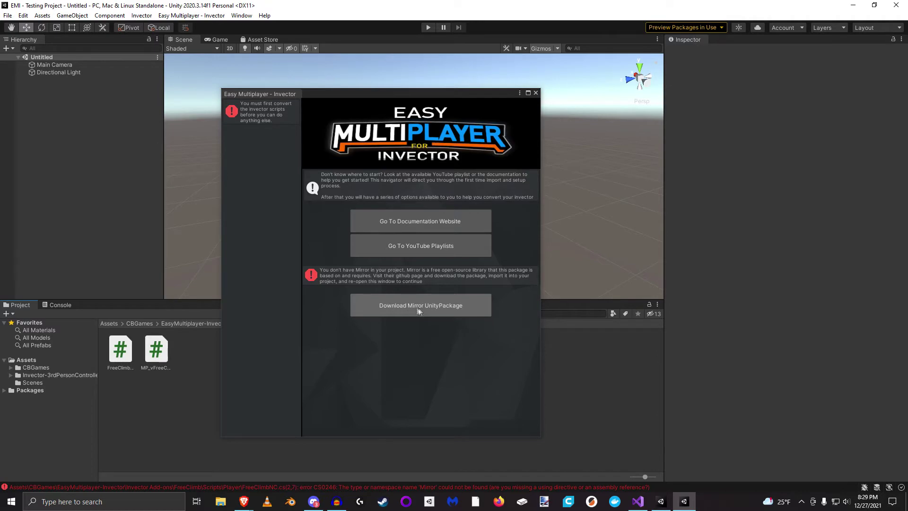
{"action": "left_click", "coordinate": [401, 308]}
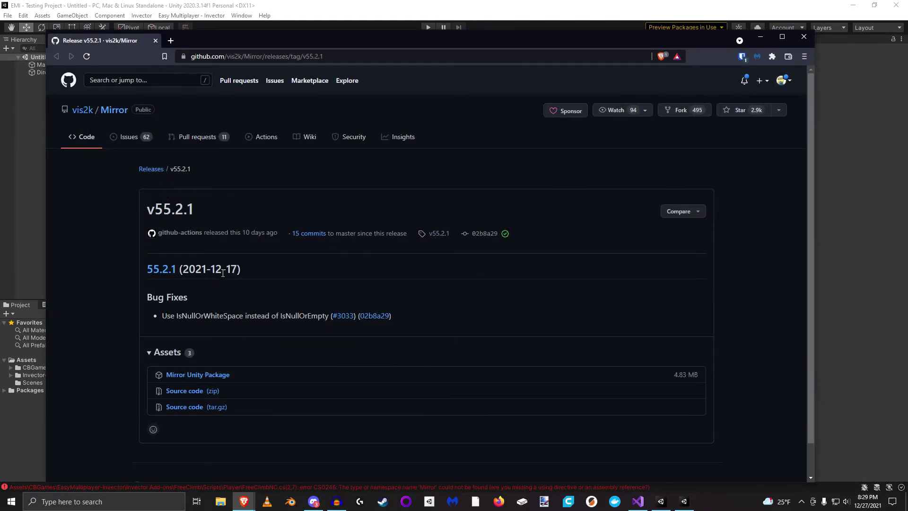
{"action": "left_click", "coordinate": [196, 377]}
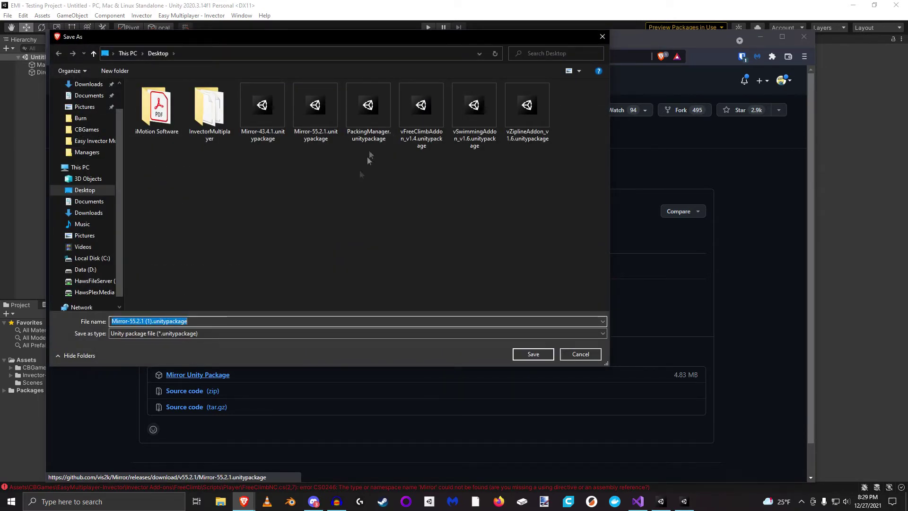
{"action": "left_click", "coordinate": [580, 354]}
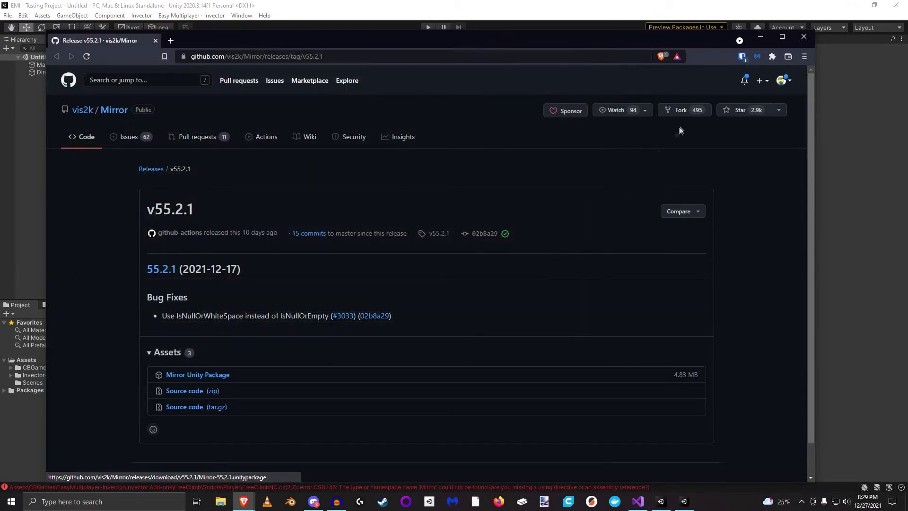
{"action": "left_click", "coordinate": [804, 37]}
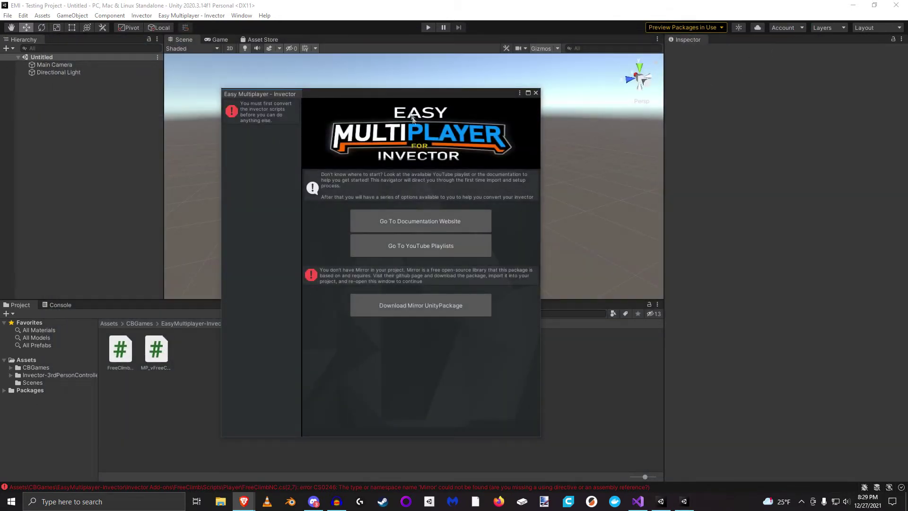
Step: Close the Easy Multiplayer - Invector navigator window
{"action": "left_click_drag", "start_coordinate": [409, 97], "coordinate": [637, 97]}
{"action": "left_click", "coordinate": [764, 94]}
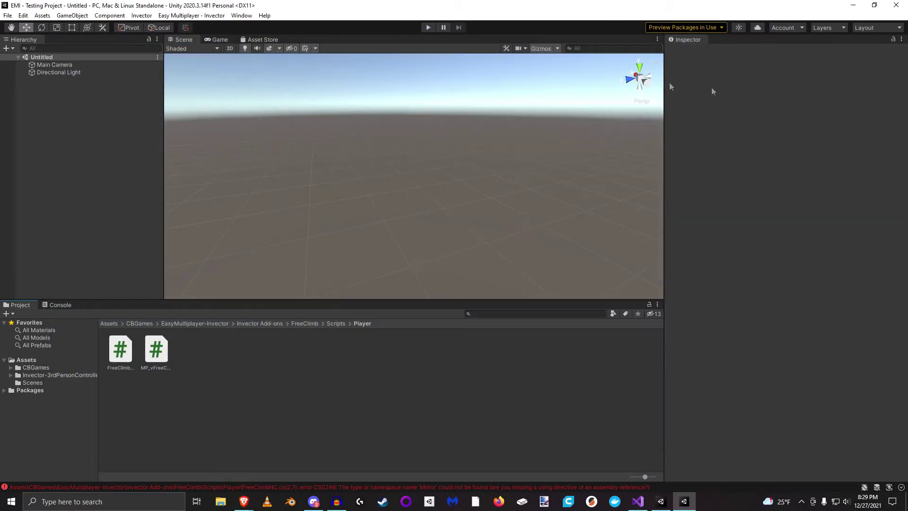
{"action": "left_click", "coordinate": [23, 15]}
Step: Import the Mirror 55.2.1 package from the Desktop as a custom package
{"action": "left_click", "coordinate": [42, 15]}
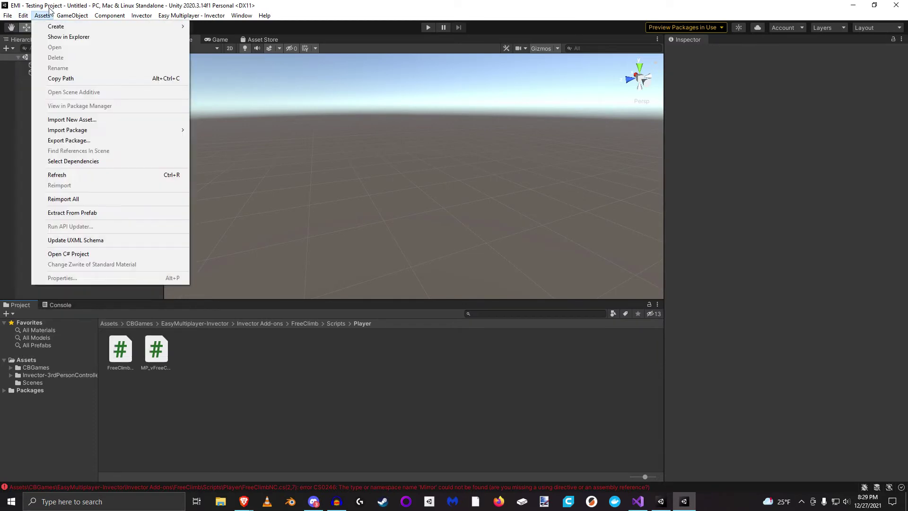
{"action": "mouse_move", "coordinate": [118, 129]}
{"action": "left_click", "coordinate": [226, 129]}
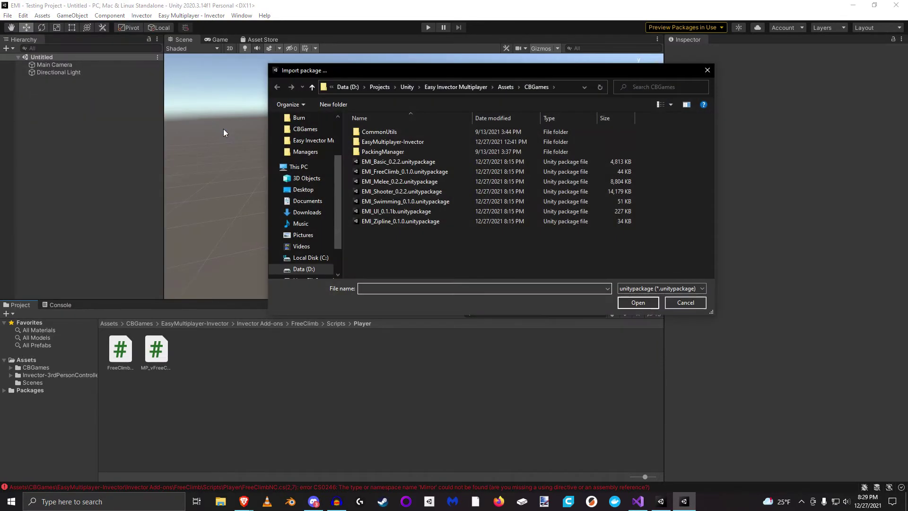
{"action": "left_click", "coordinate": [303, 190]}
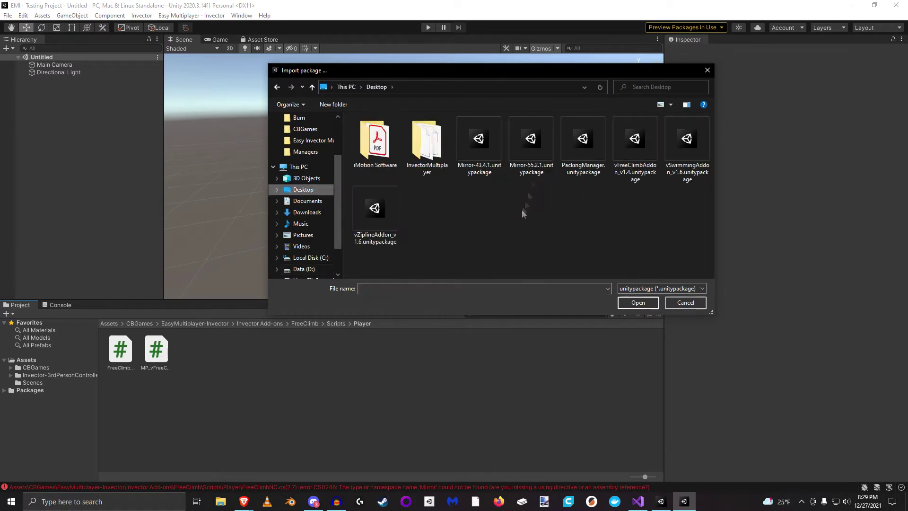
{"action": "left_click", "coordinate": [522, 142]}
{"action": "left_click", "coordinate": [639, 303]}
{"action": "left_click", "coordinate": [484, 378]}
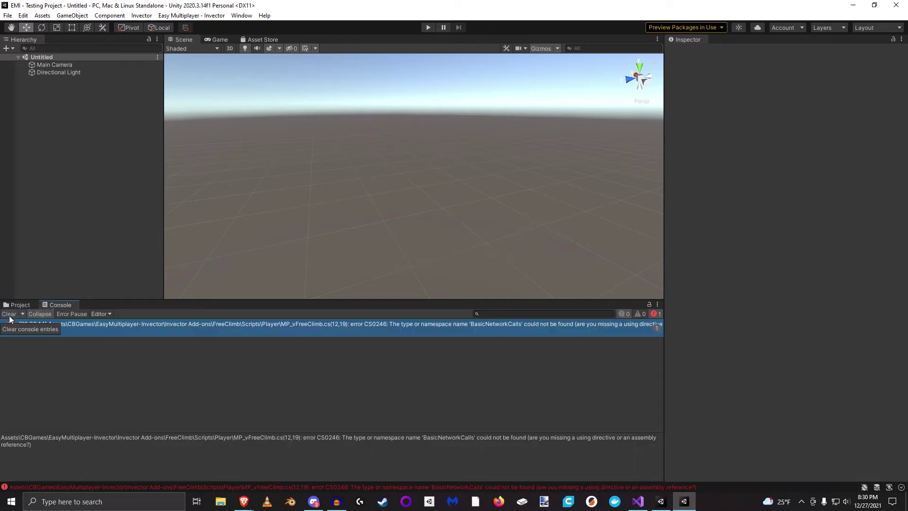
{"action": "left_click", "coordinate": [19, 306]}
{"action": "left_click", "coordinate": [32, 405]}
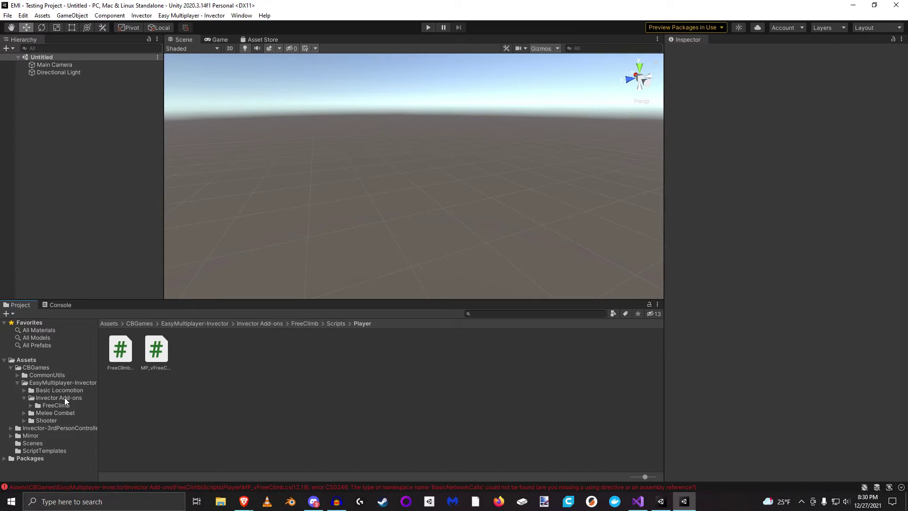
Step: Delete the Invector Add-ons folder under EasyMultiplayer-Invector and confirm
{"action": "left_click", "coordinate": [65, 397]}
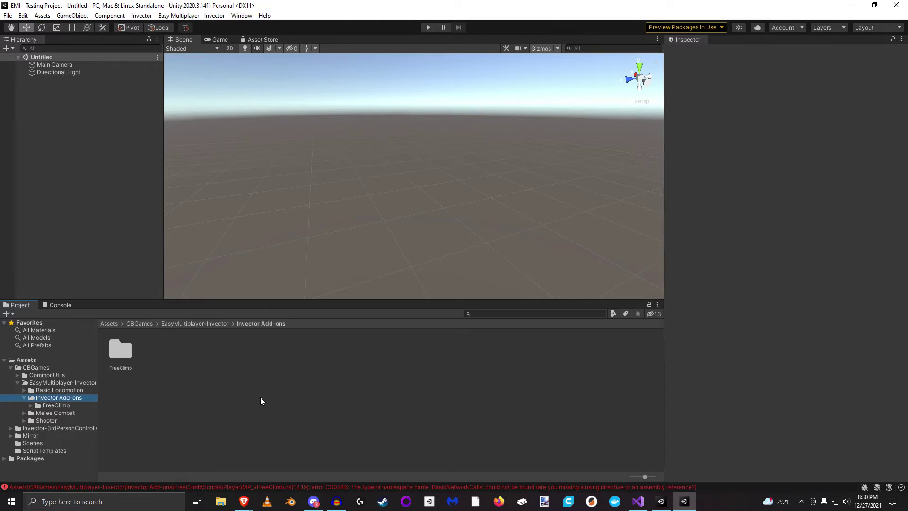
{"action": "key", "text": "Delete"}
{"action": "key", "text": "Return"}
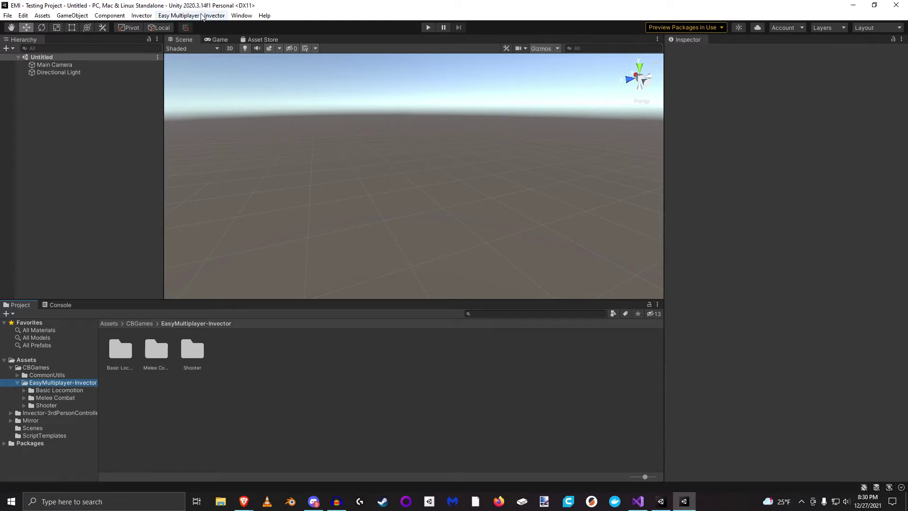
Step: Reopen the Easy Multiplayer - Invector navigator and move it to the screen centre
{"action": "left_click", "coordinate": [202, 16]}
{"action": "left_click", "coordinate": [197, 27]}
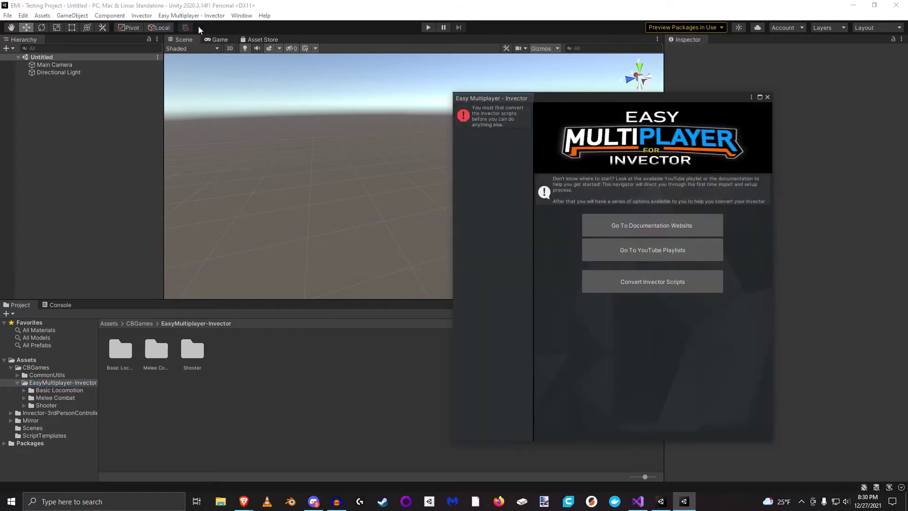
{"action": "left_click_drag", "start_coordinate": [617, 96], "coordinate": [433, 75]}
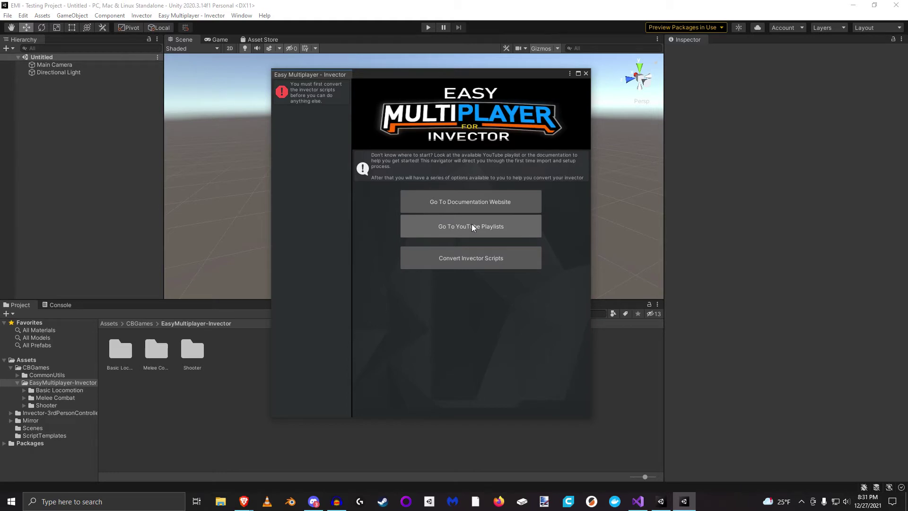
Step: Browse the Easy Multiplayer Invector documentation website, then close the browser
{"action": "left_click", "coordinate": [465, 201]}
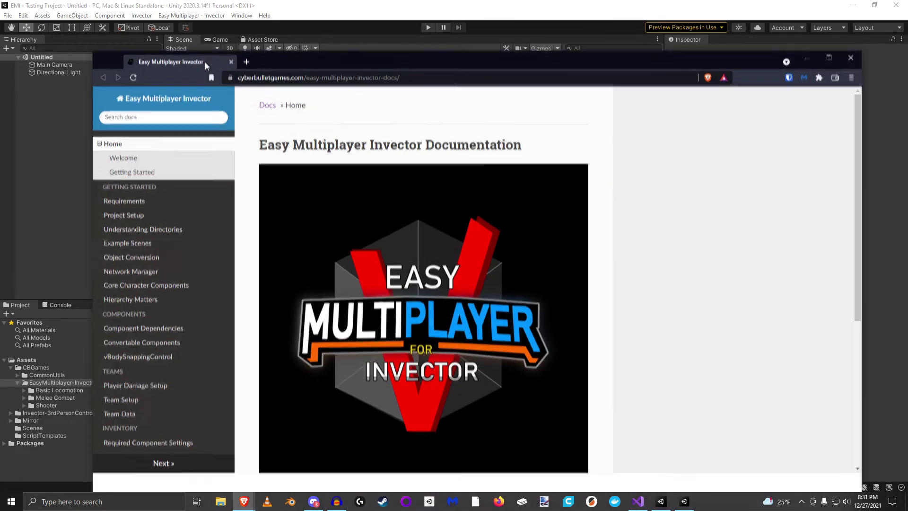
{"action": "scroll", "coordinate": [173, 267], "scroll_direction": "down", "scroll_amount": 4}
{"action": "scroll", "coordinate": [171, 270], "scroll_direction": "up", "scroll_amount": 4}
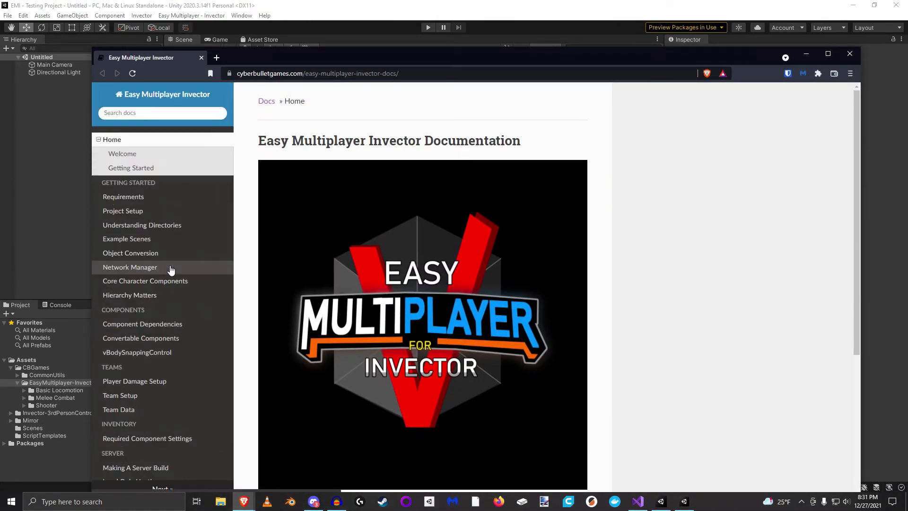
{"action": "scroll", "coordinate": [173, 268], "scroll_direction": "down", "scroll_amount": 4}
{"action": "scroll", "coordinate": [165, 329], "scroll_direction": "up", "scroll_amount": 4}
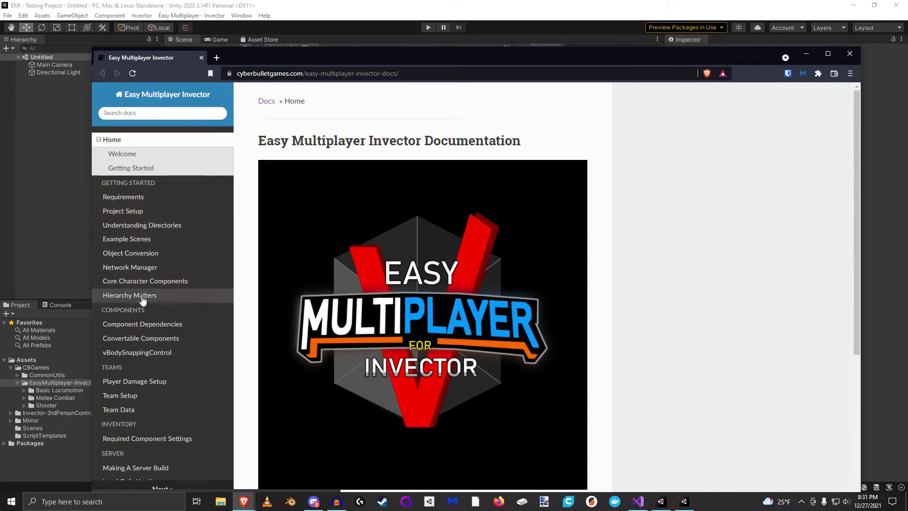
{"action": "left_click", "coordinate": [850, 54]}
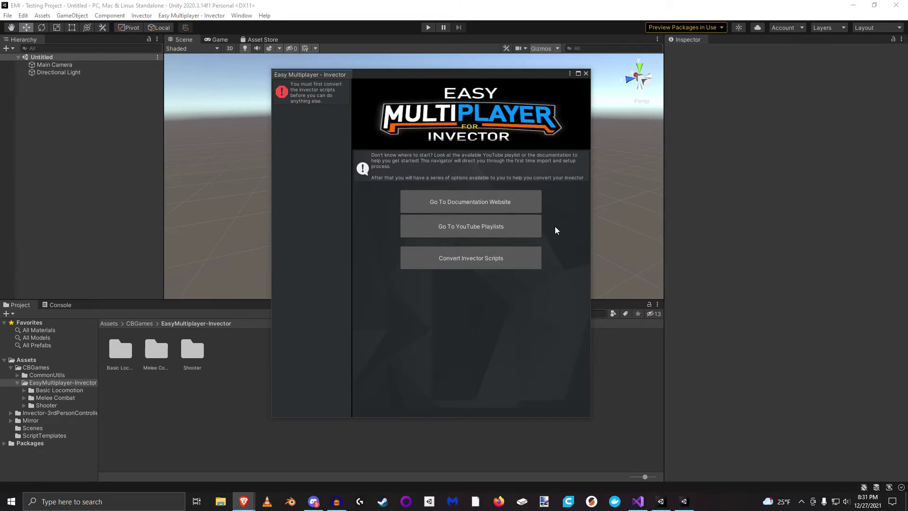
Step: Run Convert Invector Scripts and let Unity recompile the converted scripts
{"action": "left_click", "coordinate": [474, 260]}
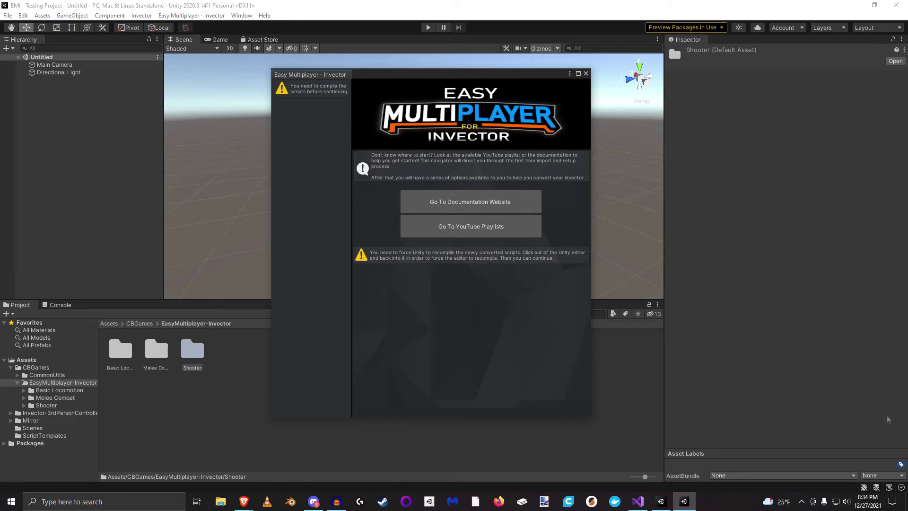
{"action": "left_click", "coordinate": [501, 314]}
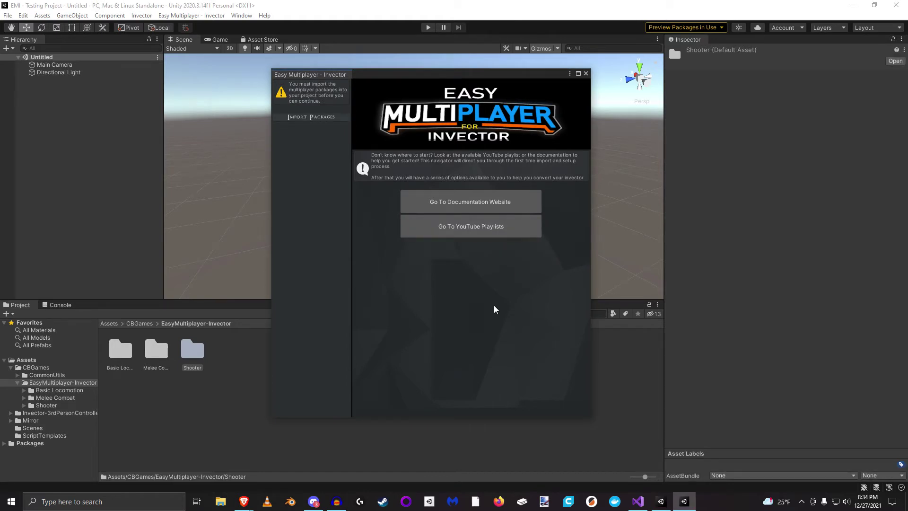
Step: Import the multiplayer packages, adding the Basic Locomotion, Melee Combat and Shooter folders
{"action": "left_click", "coordinate": [308, 121]}
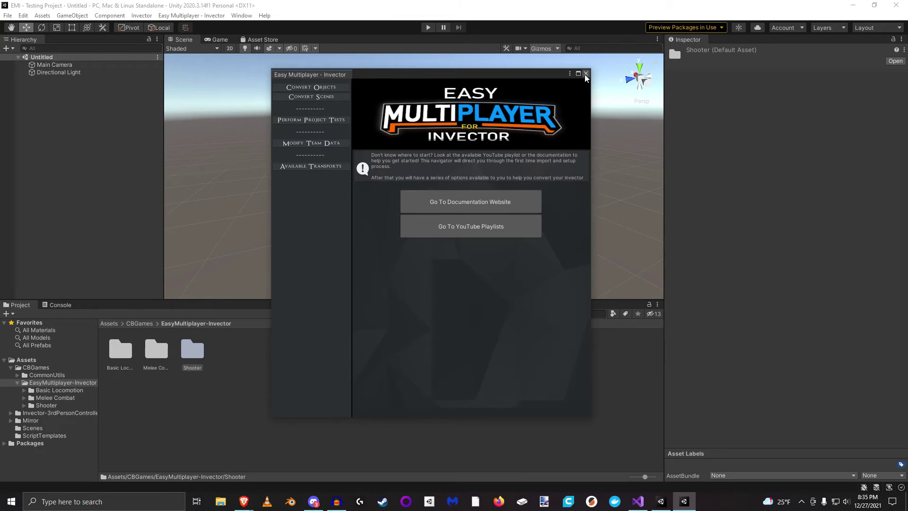
Step: Close the navigator and import the vFreeClimbAddon custom package
{"action": "left_click", "coordinate": [586, 74]}
{"action": "left_click", "coordinate": [42, 16]}
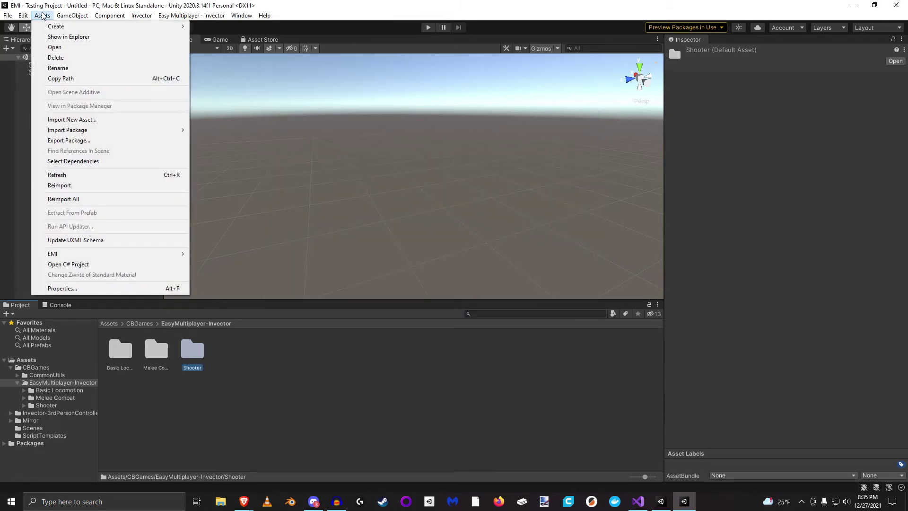
{"action": "mouse_move", "coordinate": [77, 130]}
{"action": "left_click", "coordinate": [222, 131]}
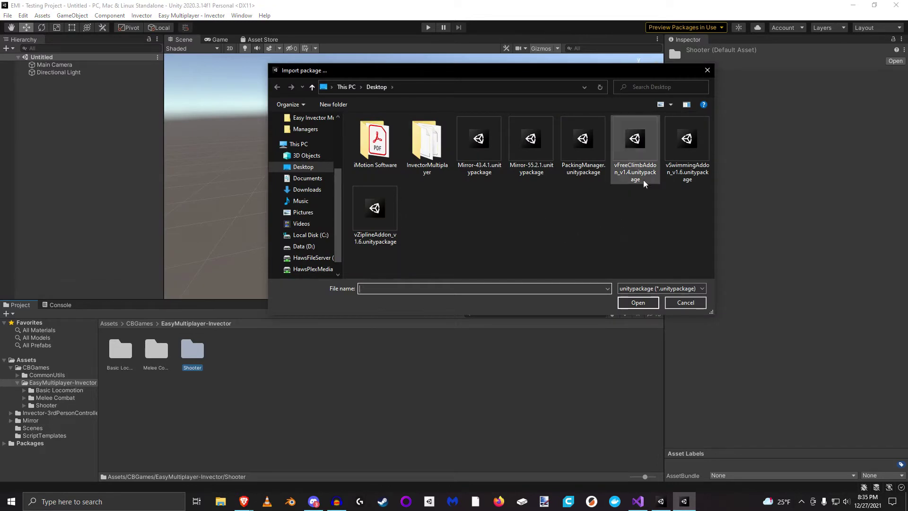
{"action": "left_click", "coordinate": [635, 142]}
{"action": "double_click", "coordinate": [706, 158]}
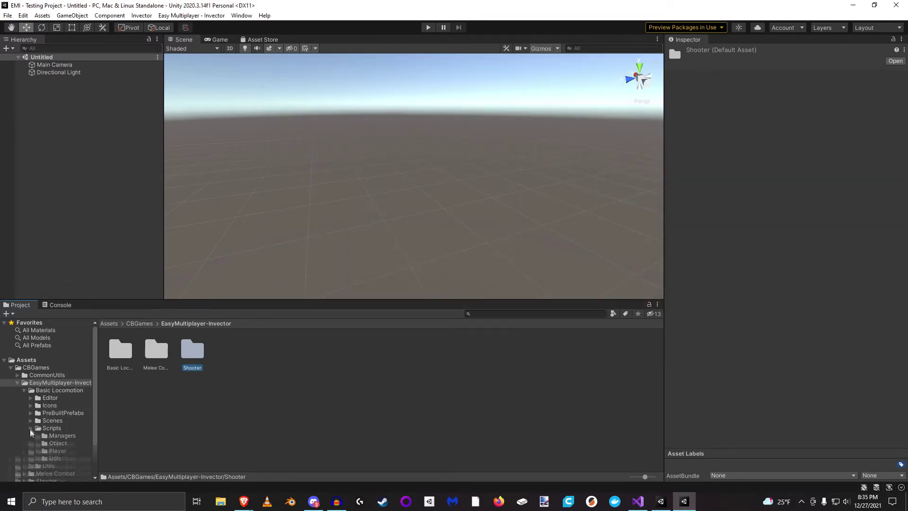
{"action": "left_click", "coordinate": [17, 382]}
Step: Import the EMI_FreeClimb custom package
{"action": "left_click", "coordinate": [42, 15]}
{"action": "mouse_move", "coordinate": [77, 129]}
{"action": "left_click", "coordinate": [222, 130]}
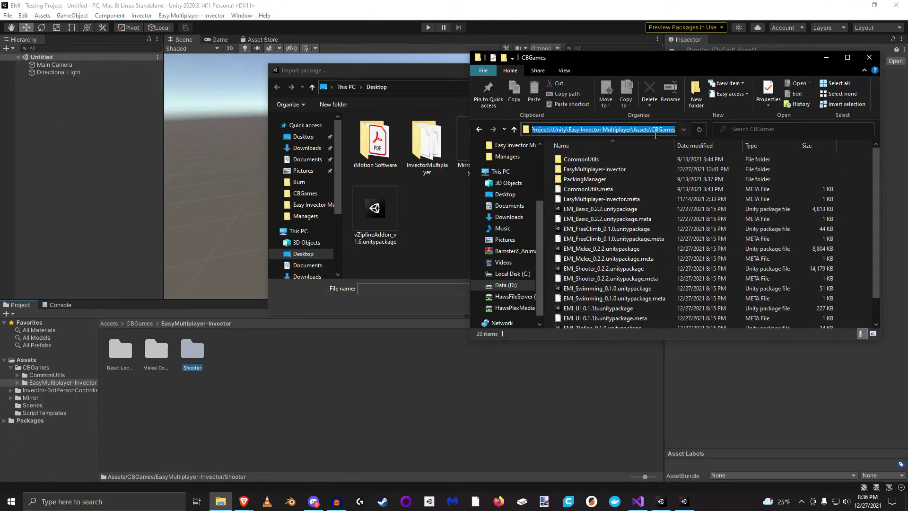
{"action": "left_click", "coordinate": [450, 87]}
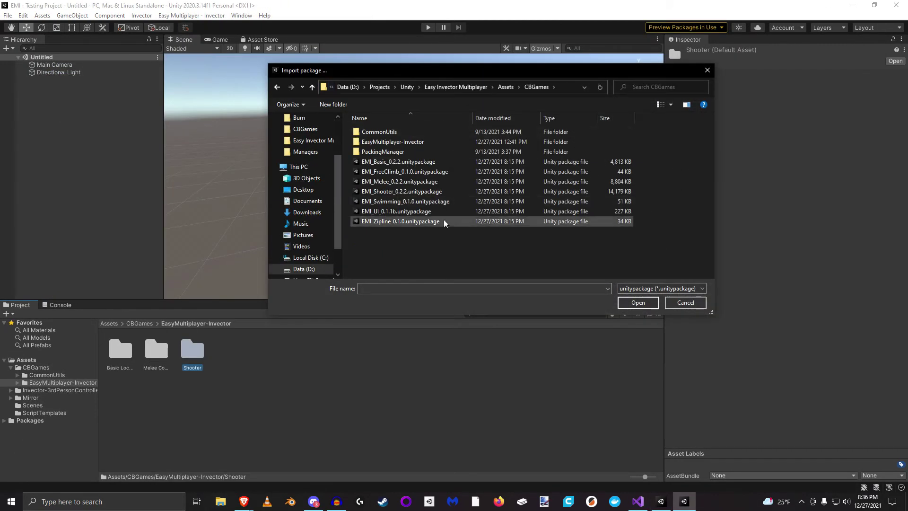
{"action": "double_click", "coordinate": [426, 172]}
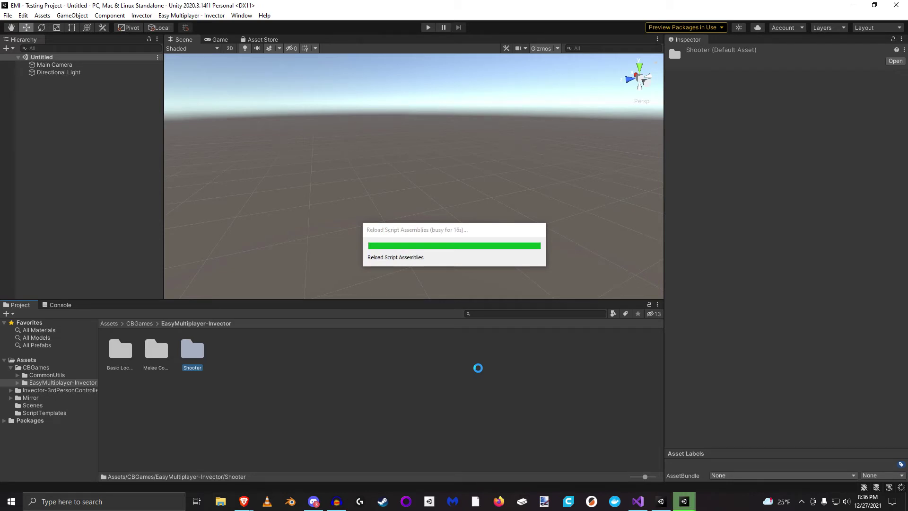
Step: Import the EMI_Swimming and EMI_Zipline custom packages
{"action": "left_click", "coordinate": [42, 15]}
{"action": "left_click", "coordinate": [72, 119]}
{"action": "left_click", "coordinate": [406, 201]}
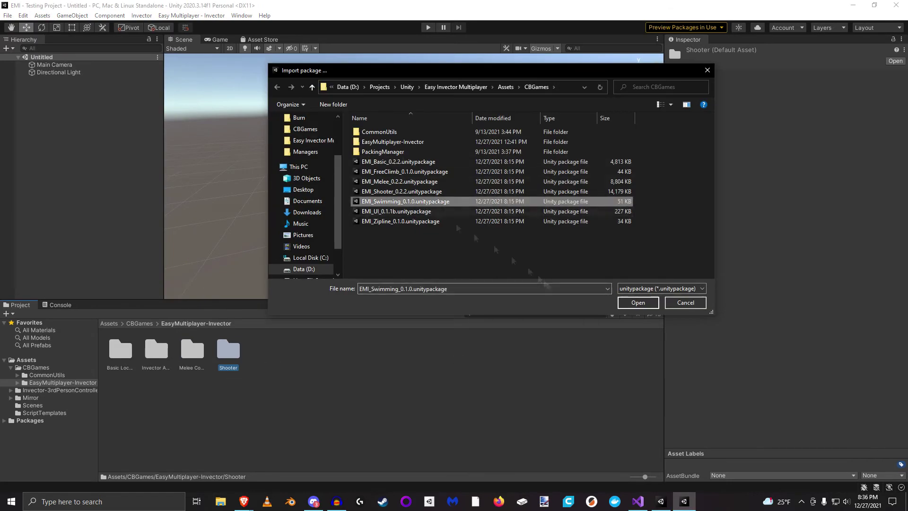
{"action": "left_click", "coordinate": [695, 306]}
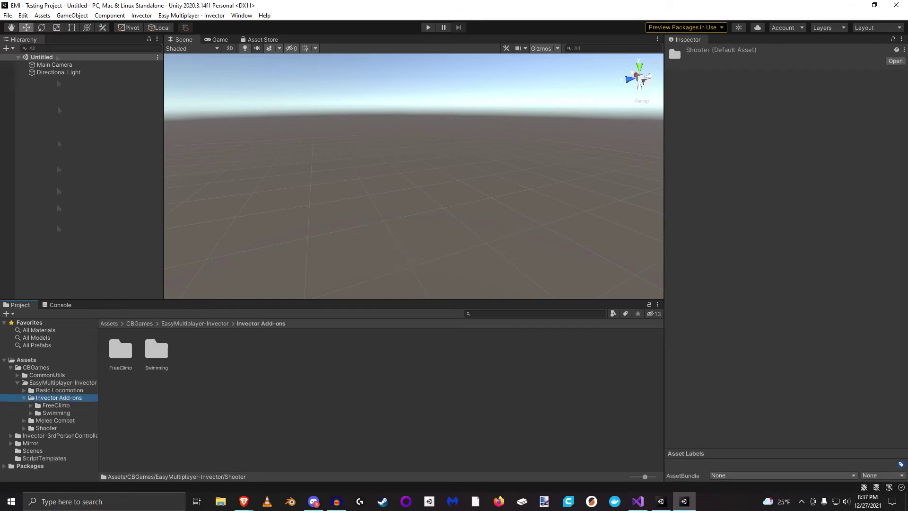
{"action": "left_click", "coordinate": [42, 15]}
{"action": "left_click", "coordinate": [233, 129]}
{"action": "left_click", "coordinate": [644, 302]}
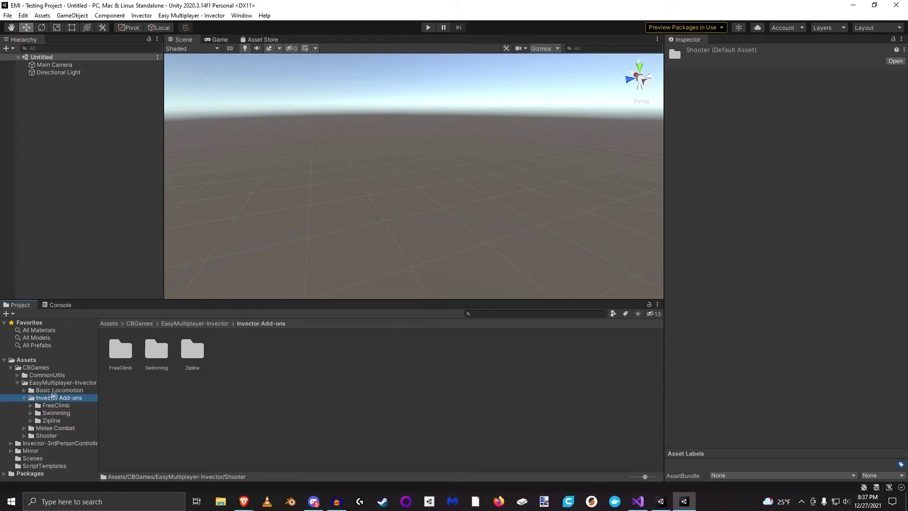
{"action": "left_click", "coordinate": [53, 390]}
{"action": "left_click", "coordinate": [51, 436]}
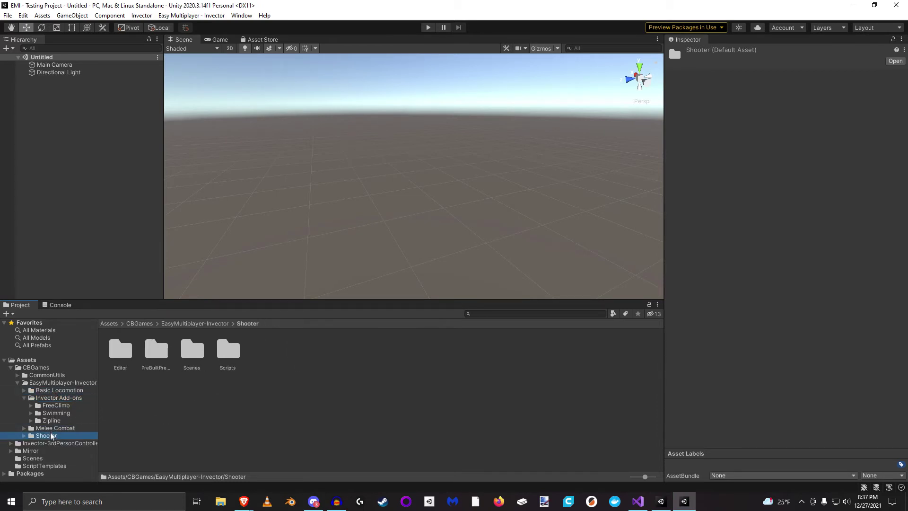
{"action": "left_click", "coordinate": [70, 398]}
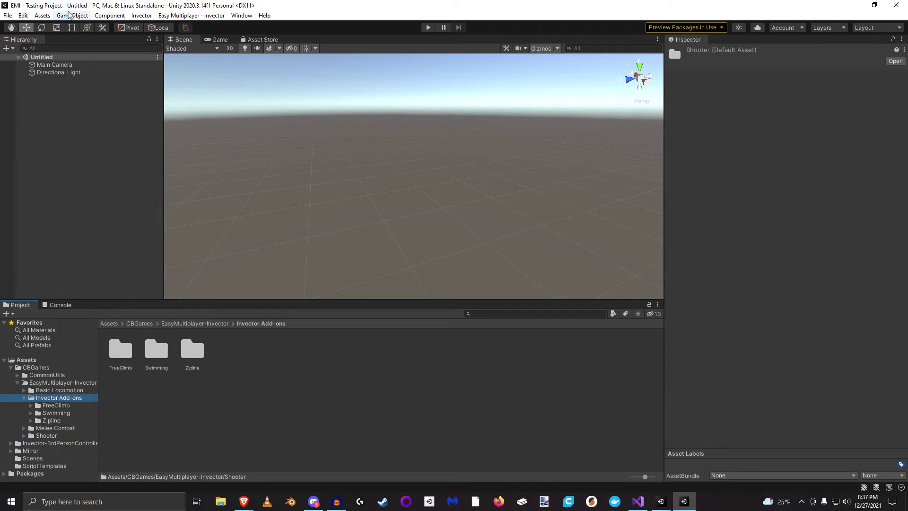
{"action": "left_click", "coordinate": [42, 15]}
{"action": "mouse_move", "coordinate": [23, 18]}
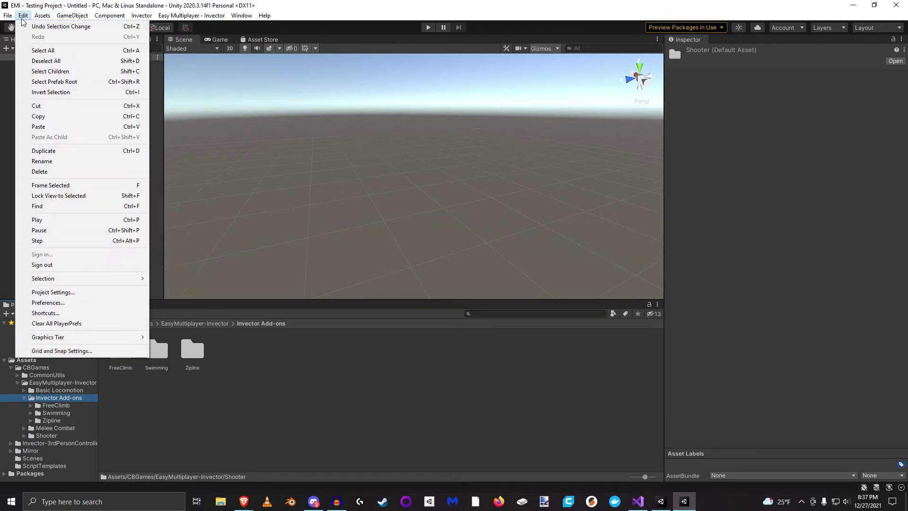
{"action": "left_click", "coordinate": [41, 161]}
{"action": "left_click", "coordinate": [42, 15]}
{"action": "mouse_move", "coordinate": [68, 131]}
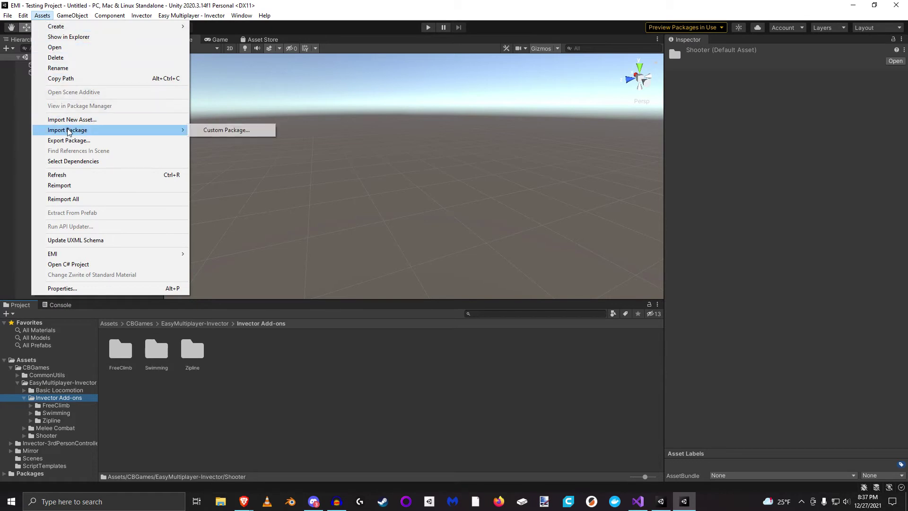
{"action": "left_click", "coordinate": [227, 130]}
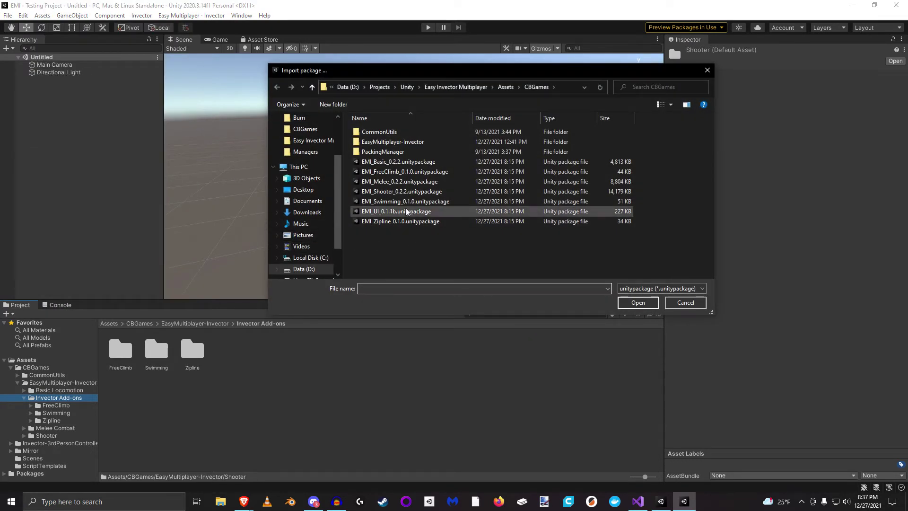
{"action": "left_click", "coordinate": [406, 212]}
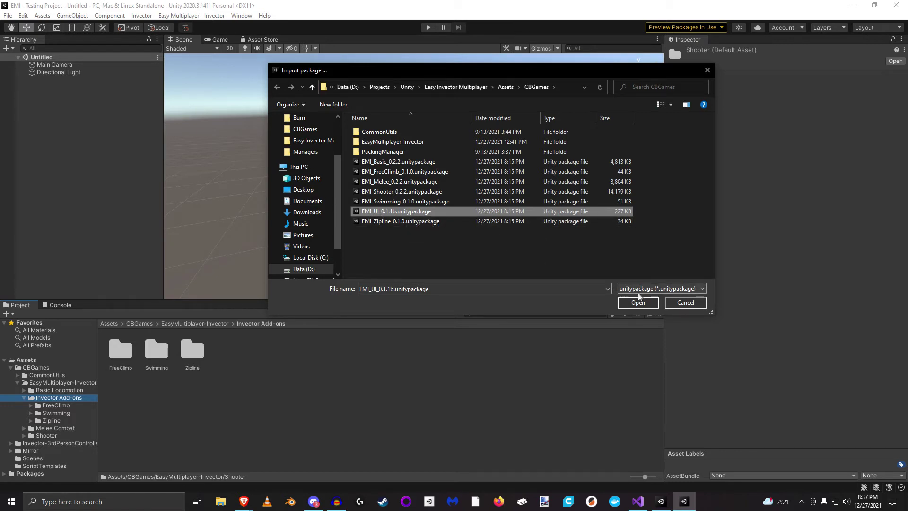
{"action": "left_click", "coordinate": [680, 308]}
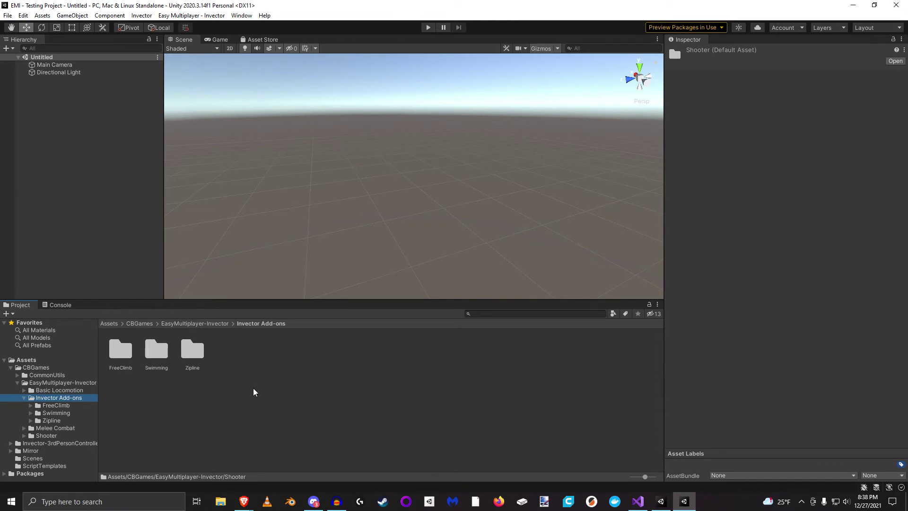
Step: Load the MAIN_FreeClimb and MP_Invector_Addon_FreeClimb scenes together into the Hierarchy
{"action": "left_click", "coordinate": [54, 391]}
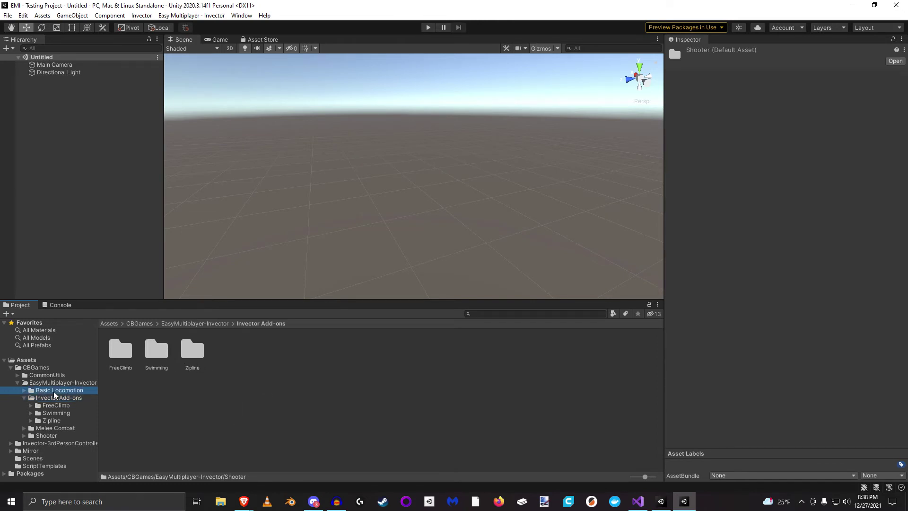
{"action": "left_click", "coordinate": [55, 406]}
{"action": "left_click", "coordinate": [54, 413]}
{"action": "left_click", "coordinate": [53, 421]}
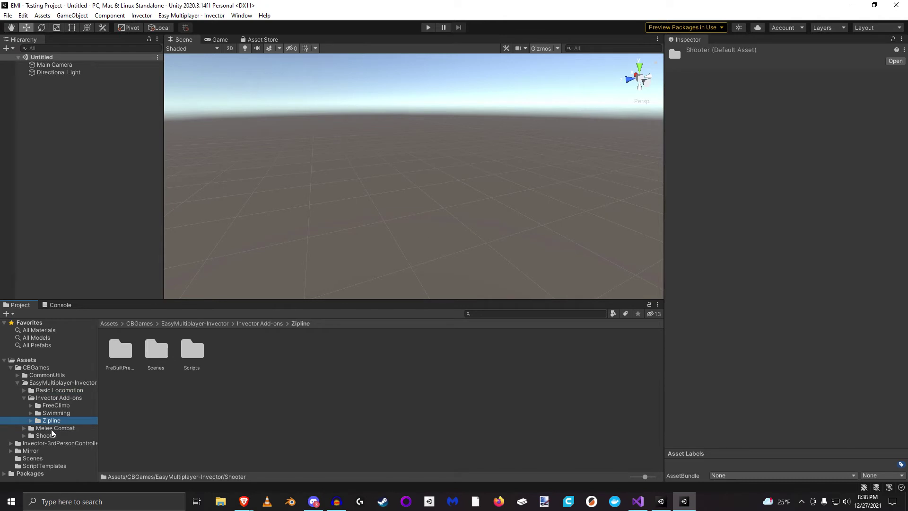
{"action": "left_click", "coordinate": [52, 429]}
{"action": "left_click", "coordinate": [50, 436]}
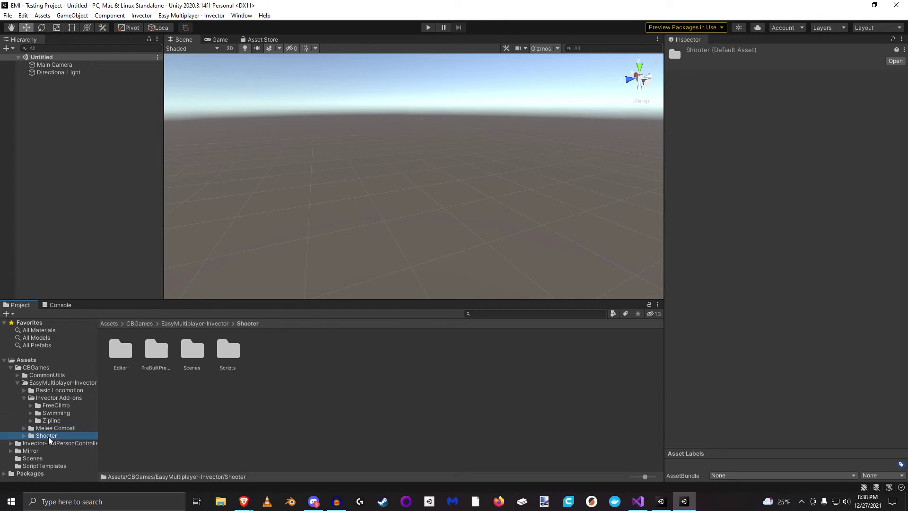
{"action": "left_click", "coordinate": [66, 405]}
{"action": "left_click", "coordinate": [31, 405]}
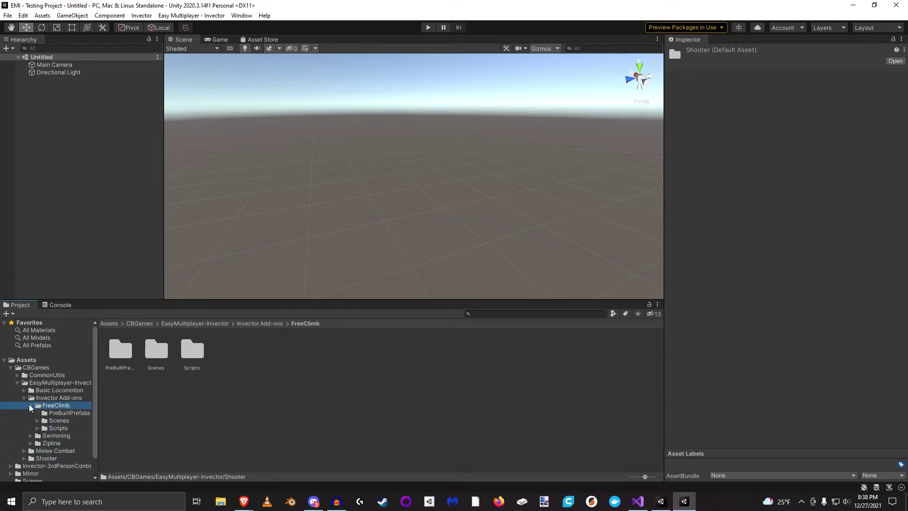
{"action": "left_click", "coordinate": [66, 422]}
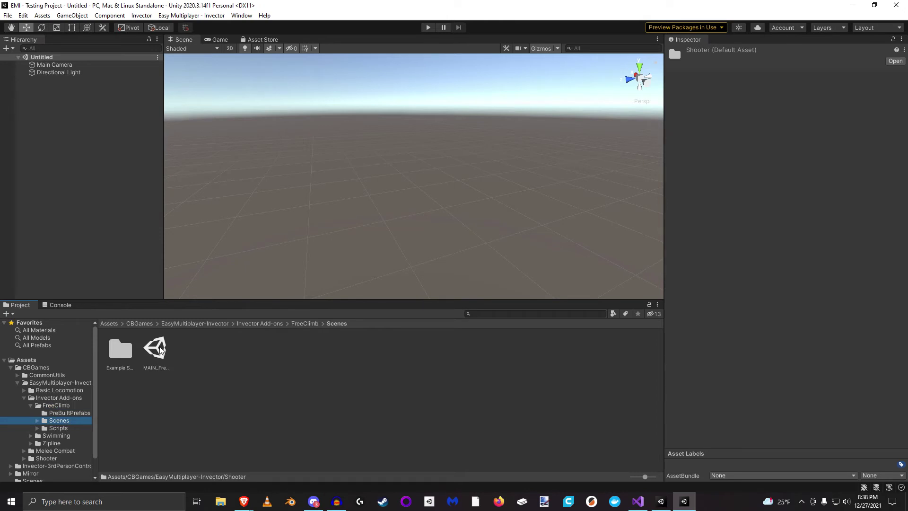
{"action": "left_click_drag", "start_coordinate": [161, 350], "coordinate": [69, 54]}
{"action": "double_click", "coordinate": [120, 349]}
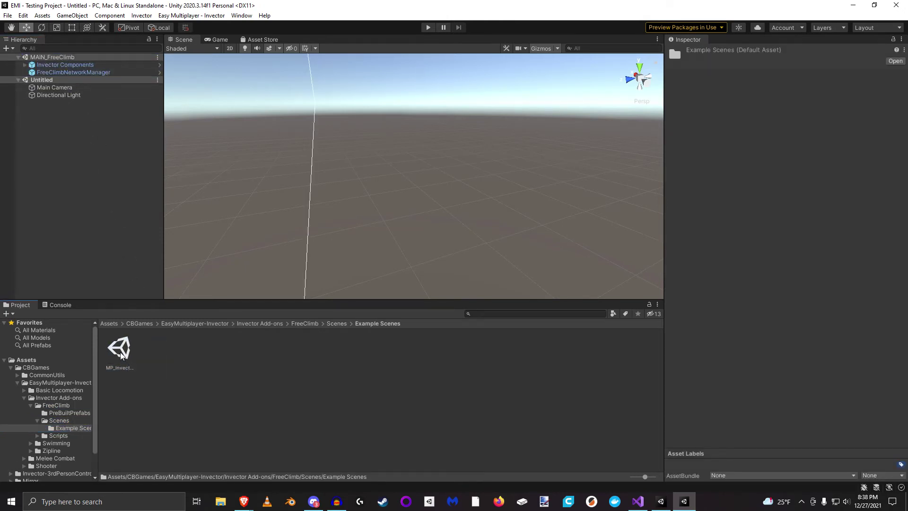
{"action": "left_click_drag", "start_coordinate": [121, 355], "coordinate": [54, 81]}
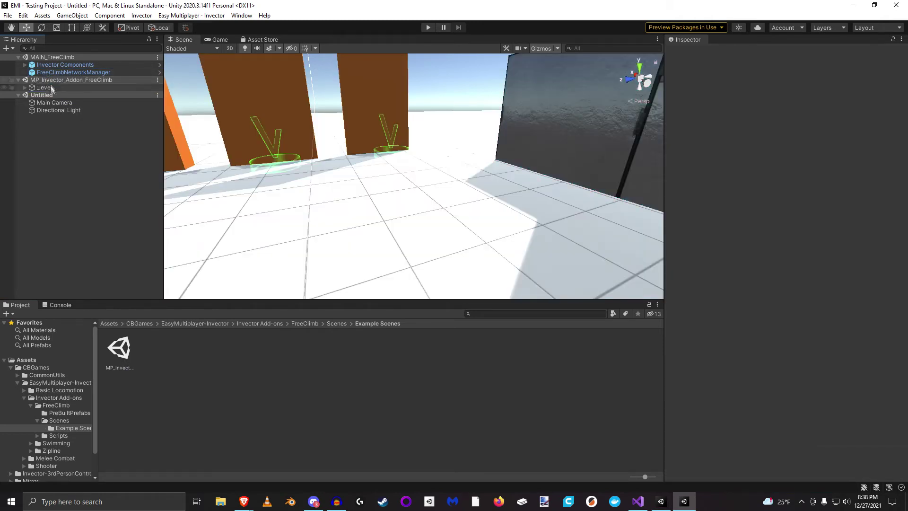
Step: Add the open scenes to Build Settings and exclude both ShooterMelee scenes
{"action": "left_click", "coordinate": [7, 16]}
{"action": "left_click", "coordinate": [41, 130]}
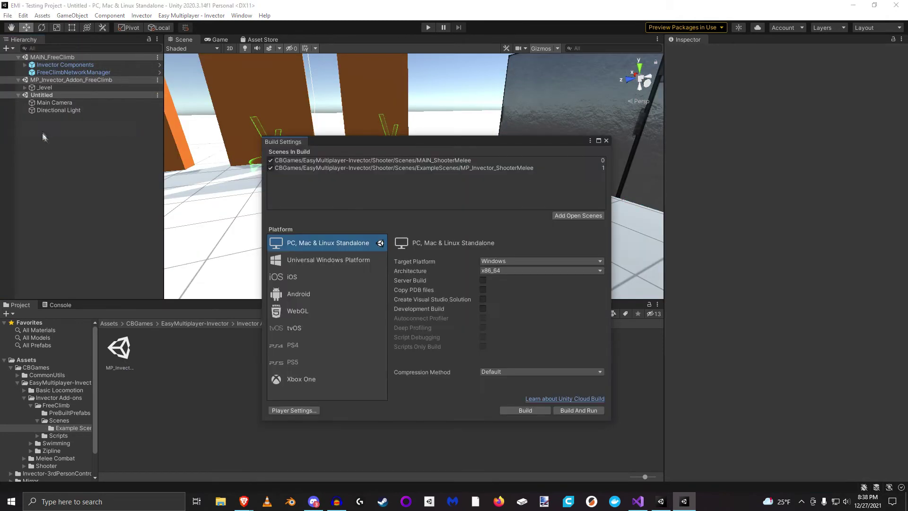
{"action": "left_click", "coordinate": [589, 214]}
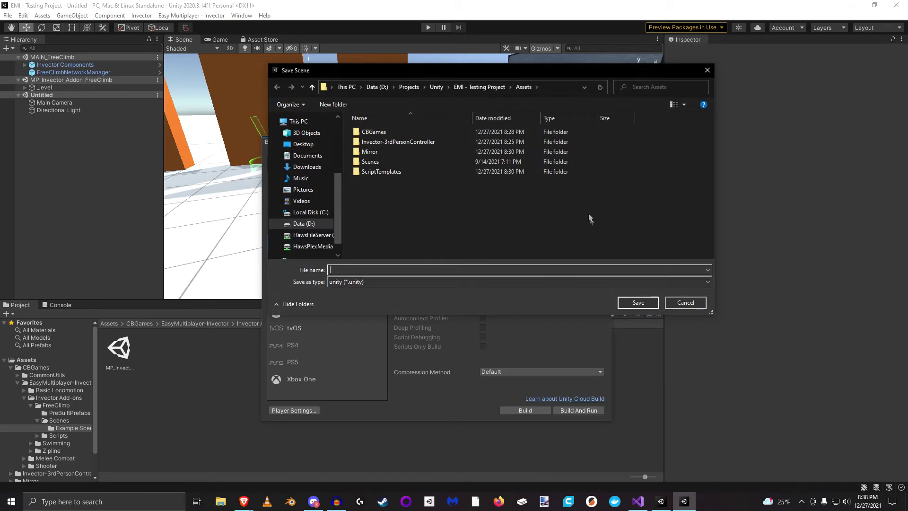
{"action": "left_click", "coordinate": [683, 303]}
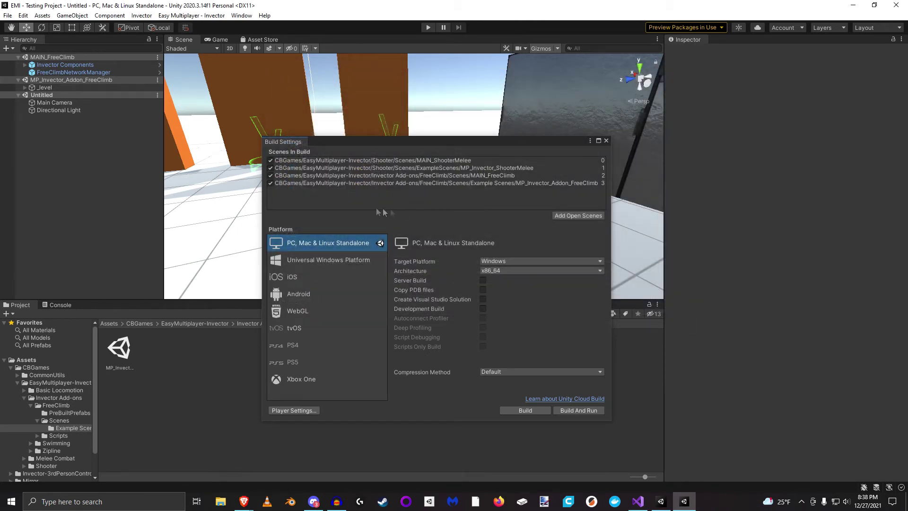
{"action": "left_click", "coordinate": [413, 168]}
{"action": "left_click", "coordinate": [402, 161]}
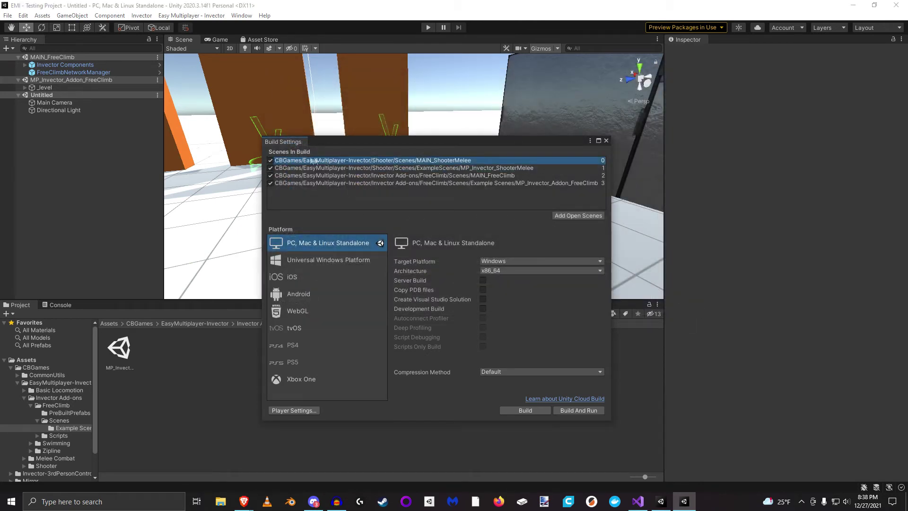
{"action": "left_click", "coordinate": [270, 169]}
{"action": "left_click", "coordinate": [336, 169]}
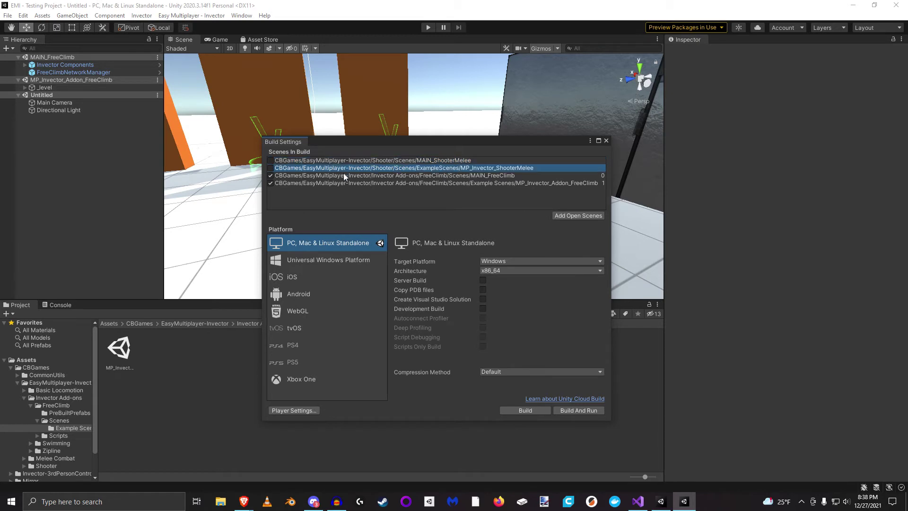
{"action": "left_click", "coordinate": [344, 176]}
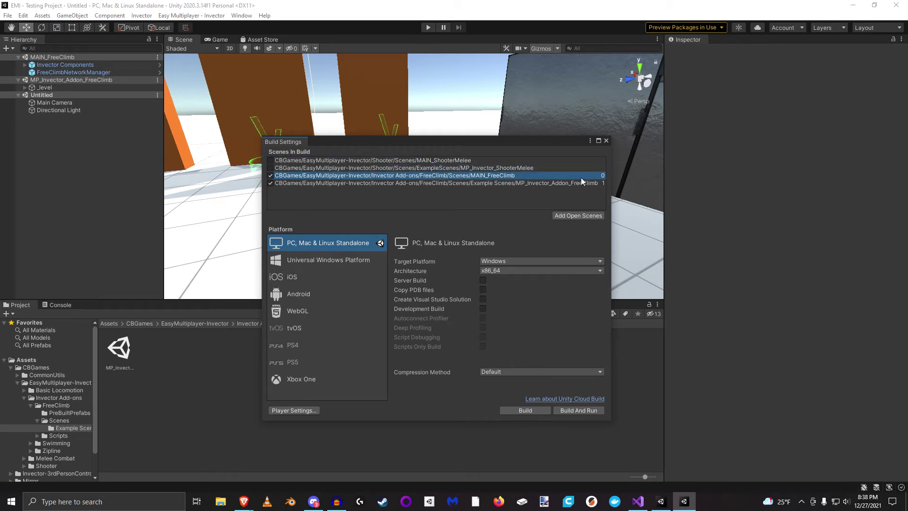
{"action": "left_click", "coordinate": [548, 183]}
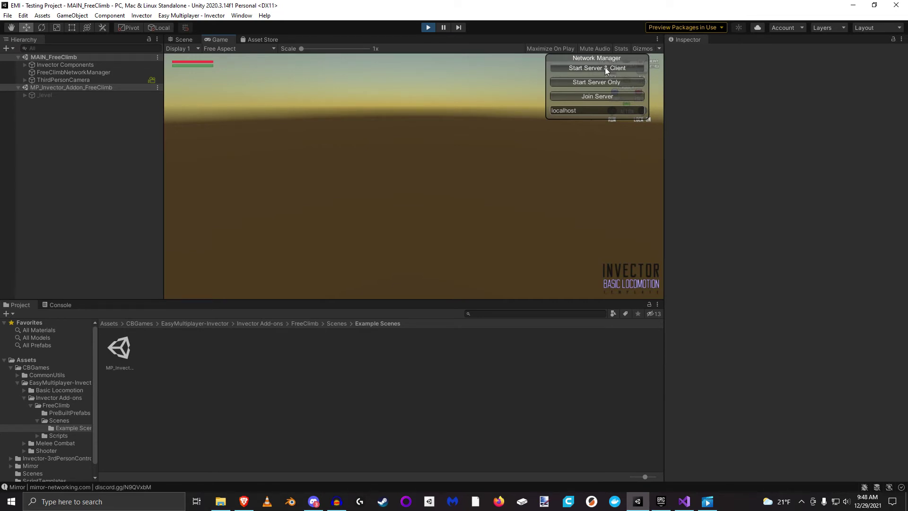
Step: Stop play mode, enable host mode in the EMI Settings window, then close it
{"action": "left_click", "coordinate": [427, 28]}
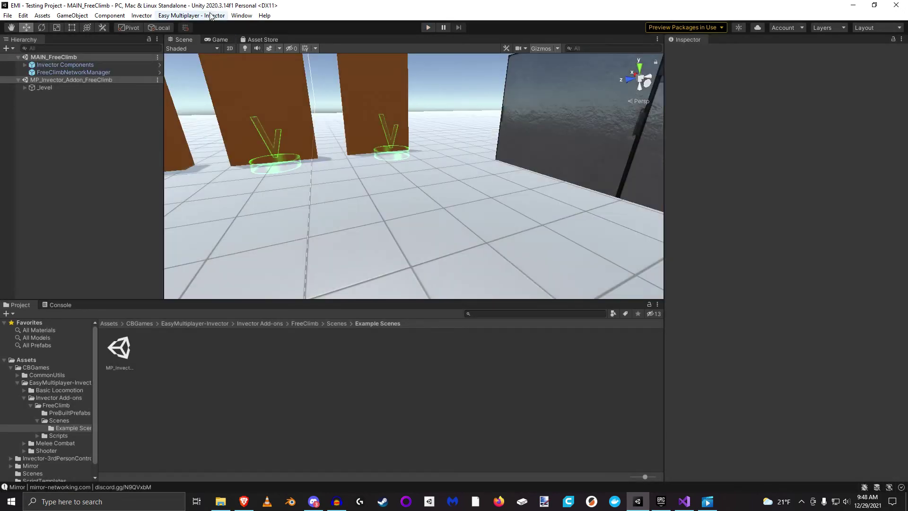
{"action": "left_click", "coordinate": [210, 16]}
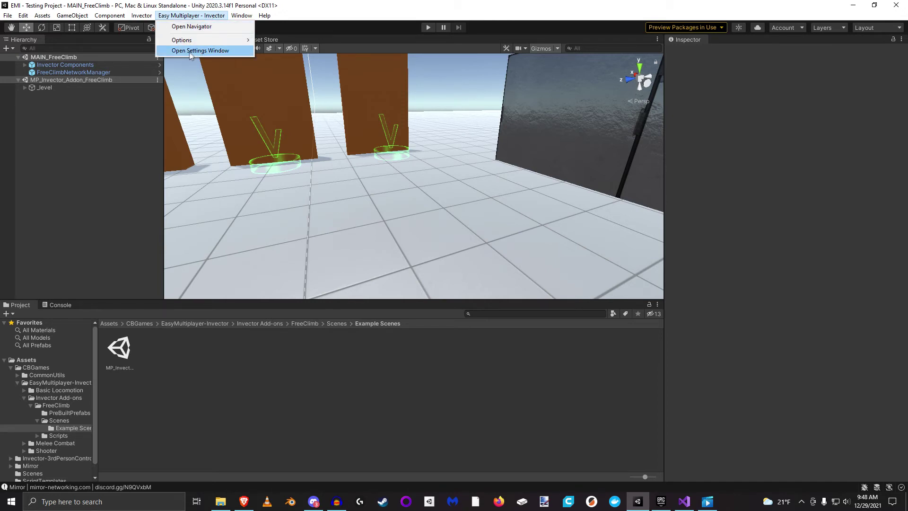
{"action": "left_click", "coordinate": [194, 50]}
{"action": "left_click_drag", "start_coordinate": [418, 111], "coordinate": [379, 75]}
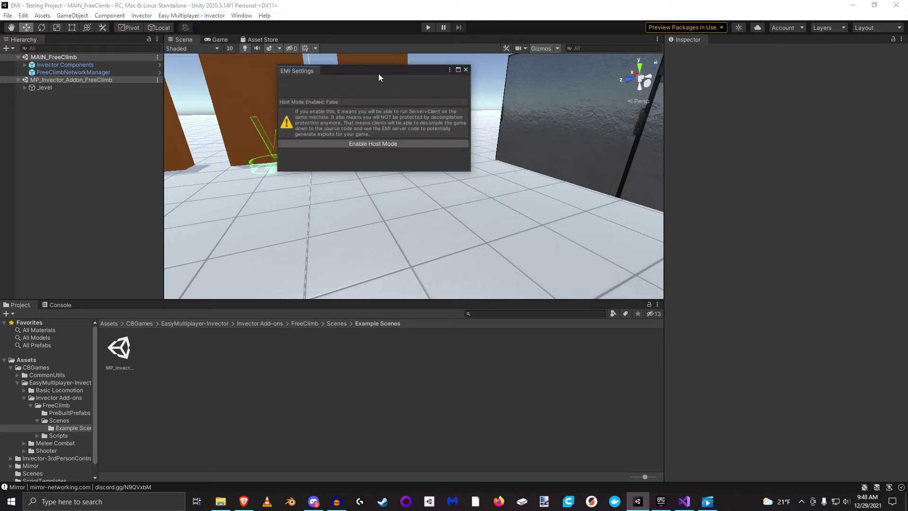
{"action": "left_click", "coordinate": [384, 143]}
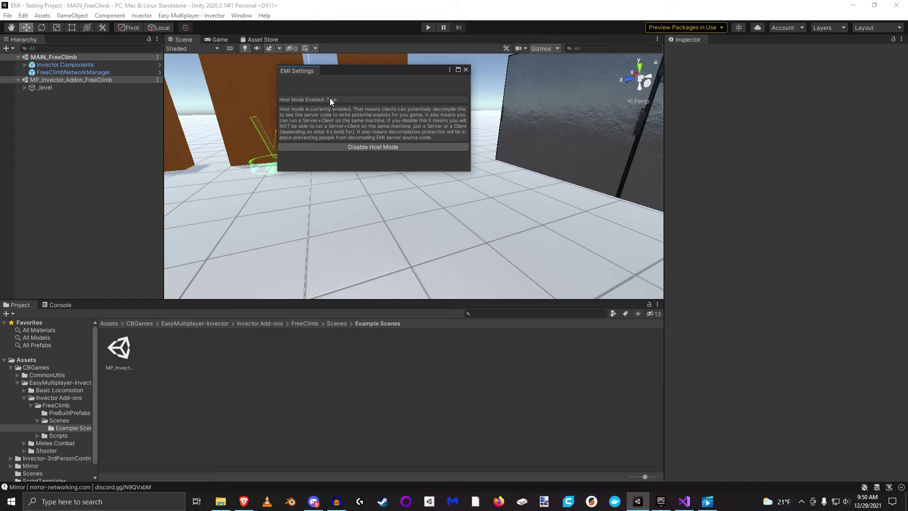
{"action": "left_click", "coordinate": [466, 69]}
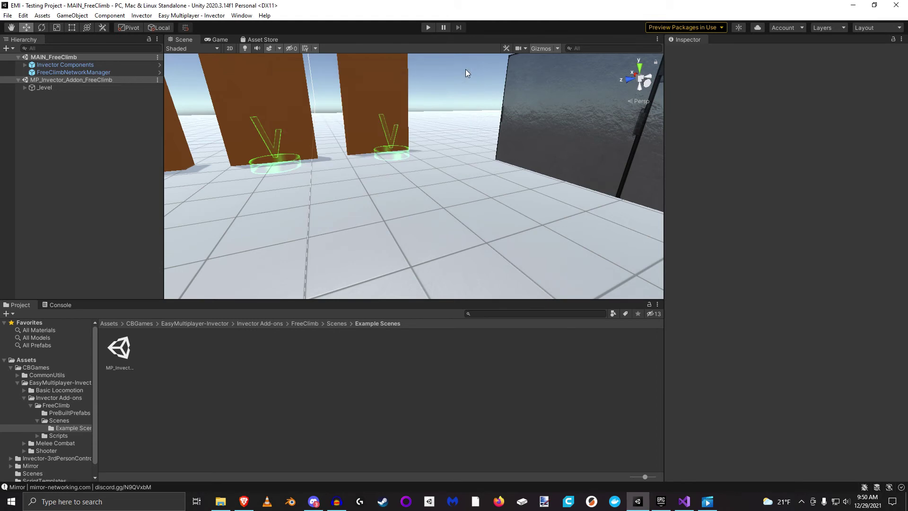
{"action": "left_click", "coordinate": [428, 27]}
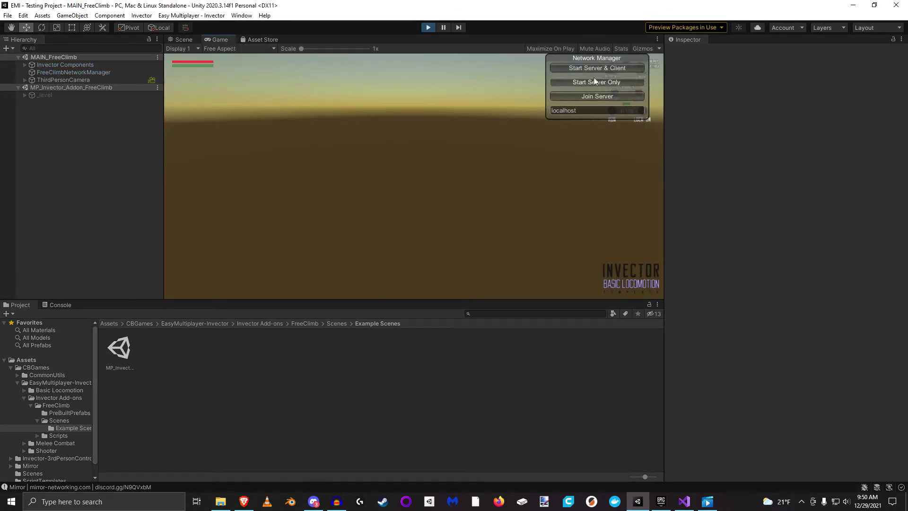
{"action": "left_click", "coordinate": [606, 68]}
{"action": "key", "text": "w"}
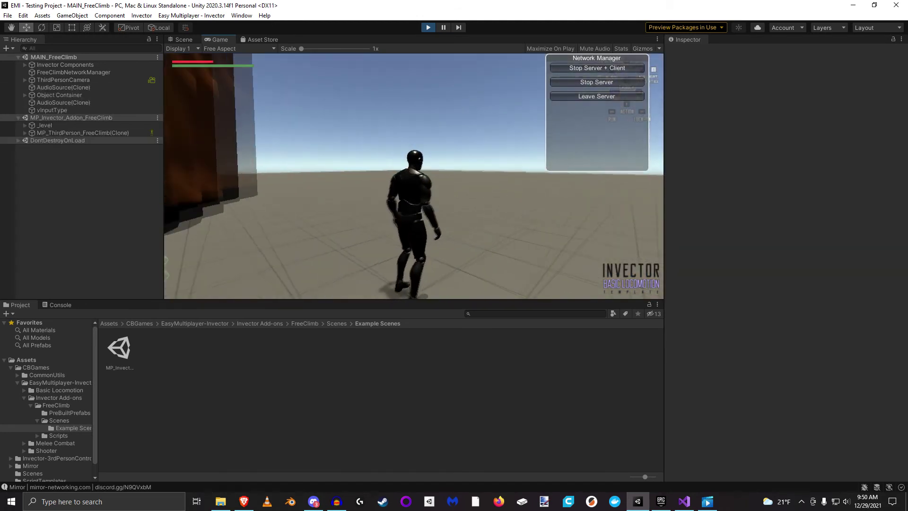
{"action": "key", "text": "q"}
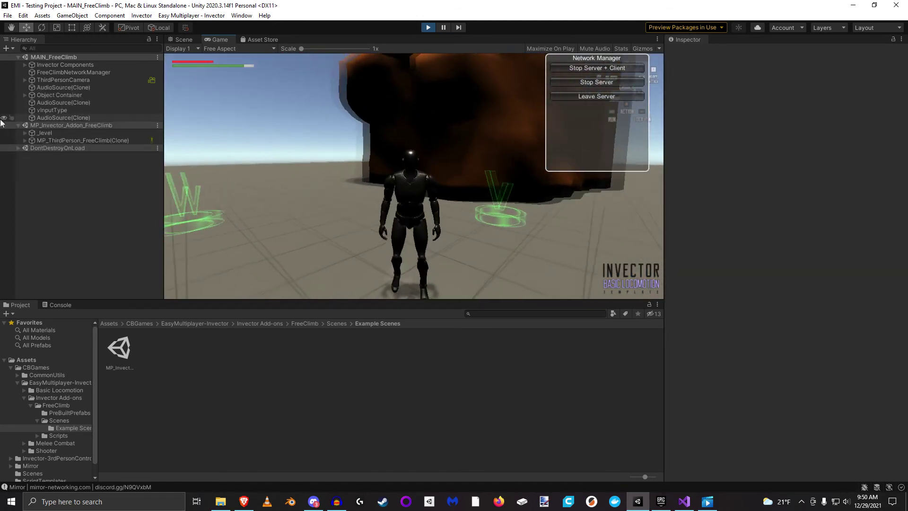
{"action": "left_click", "coordinate": [80, 133]}
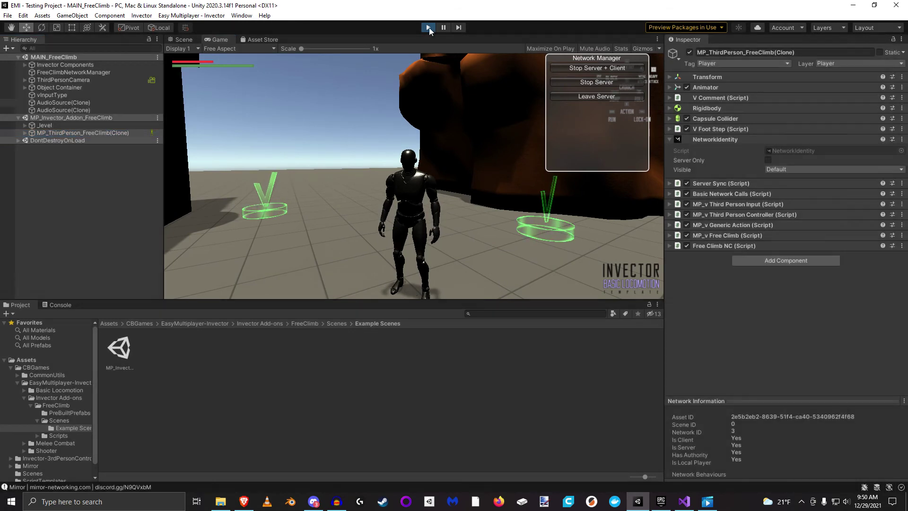
{"action": "left_click", "coordinate": [428, 27]}
Step: Select the two FreeClimb scenes in Build Settings, toggle Server Build, and Build And Run
{"action": "left_click", "coordinate": [7, 15]}
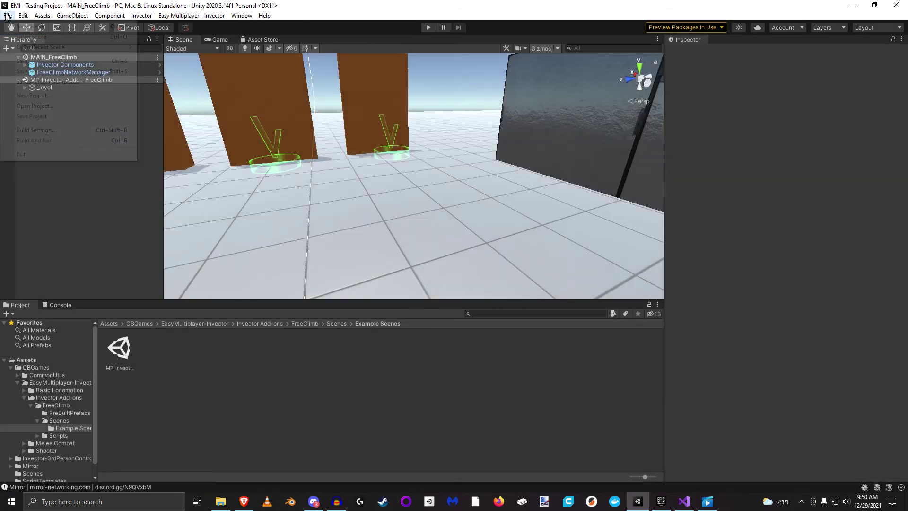
{"action": "left_click", "coordinate": [33, 131]}
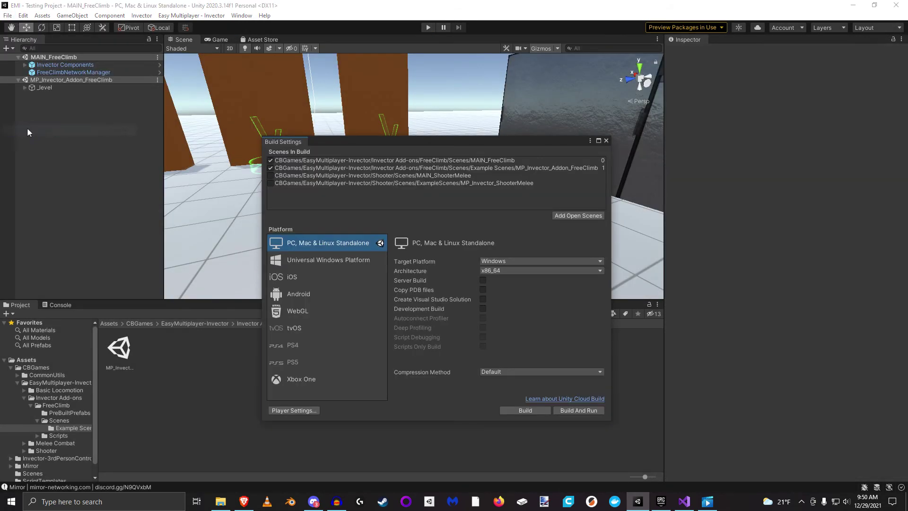
{"action": "left_click", "coordinate": [392, 169]}
{"action": "left_click", "coordinate": [395, 163]}
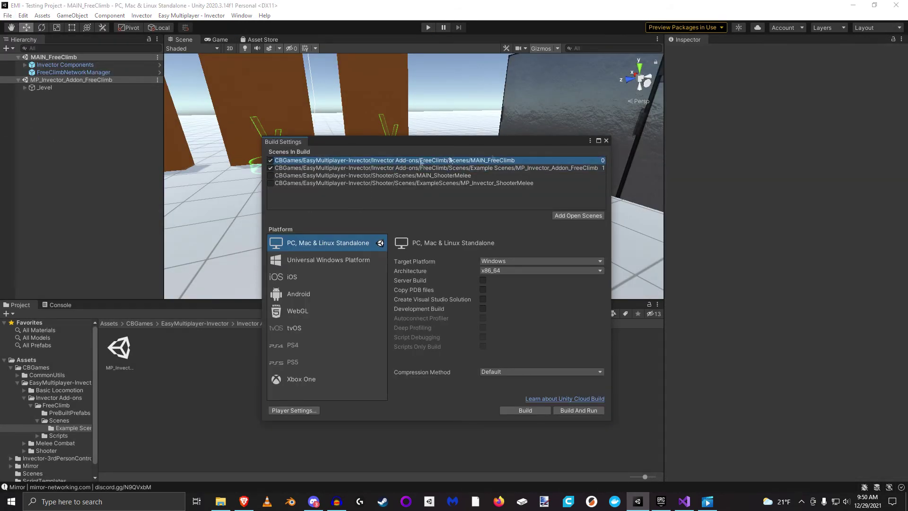
{"action": "left_click", "coordinate": [604, 168]}
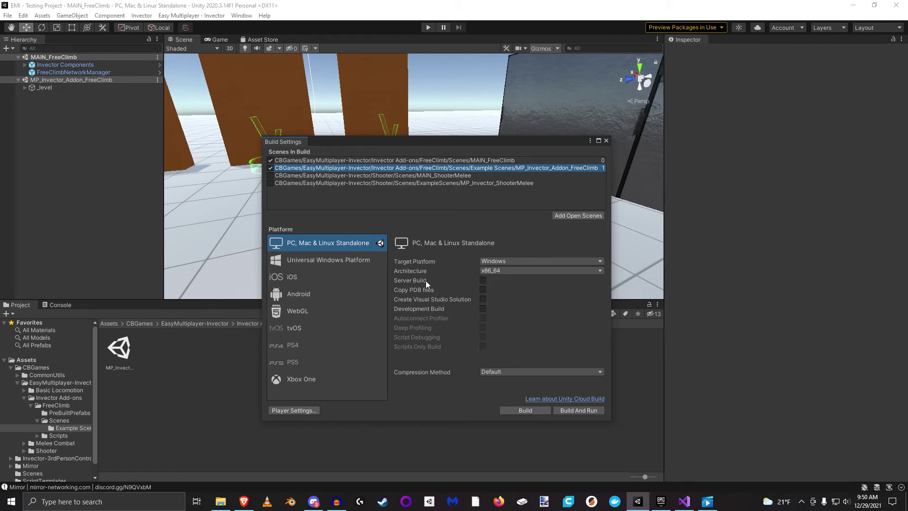
{"action": "left_click", "coordinate": [483, 280]}
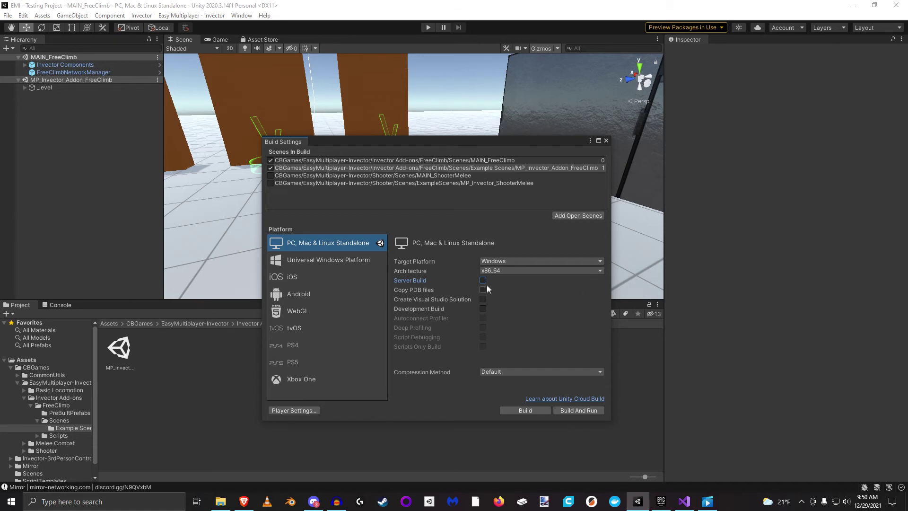
{"action": "left_click", "coordinate": [577, 410]}
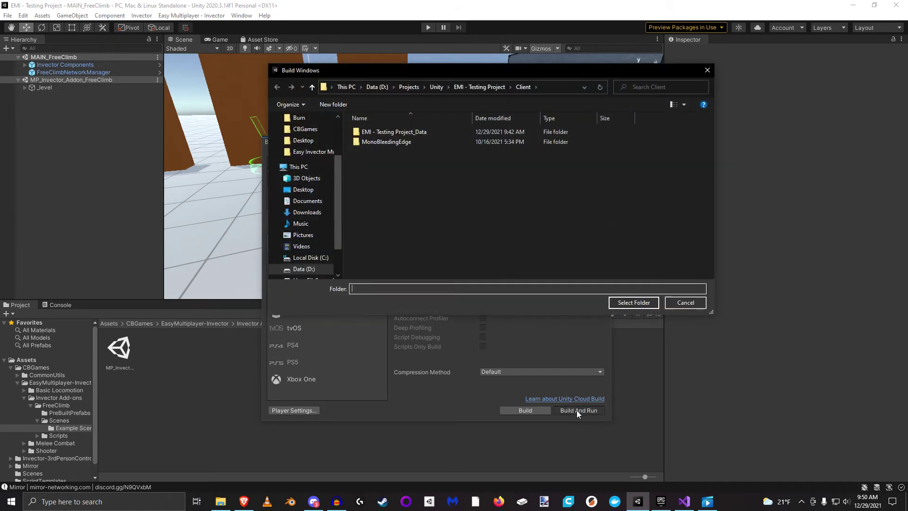
Step: Build into the Client folder, move the running game window right, and close Build Settings
{"action": "left_click", "coordinate": [632, 304]}
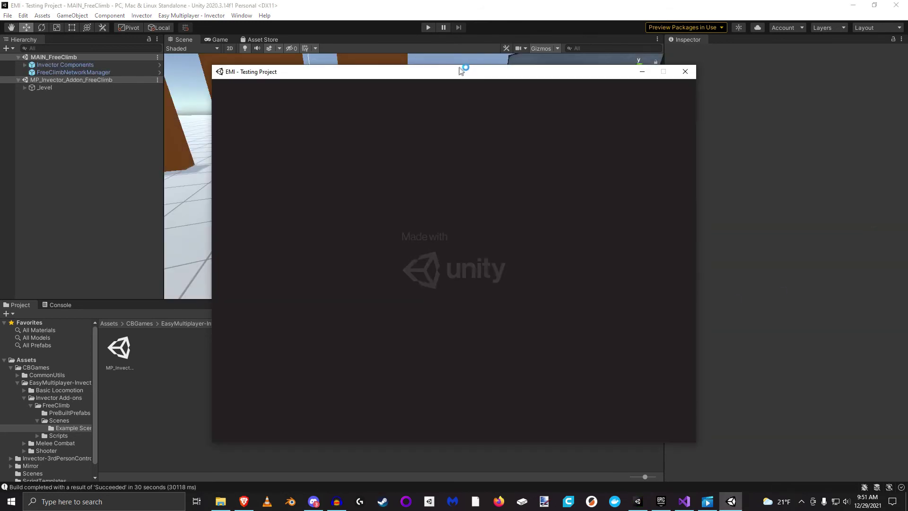
{"action": "left_click_drag", "start_coordinate": [463, 68], "coordinate": [652, 109]}
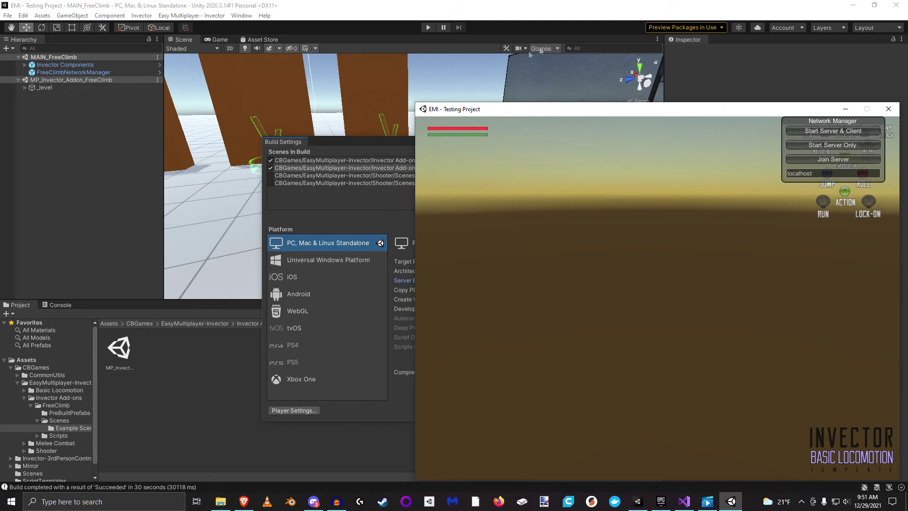
{"action": "left_click", "coordinate": [540, 27]}
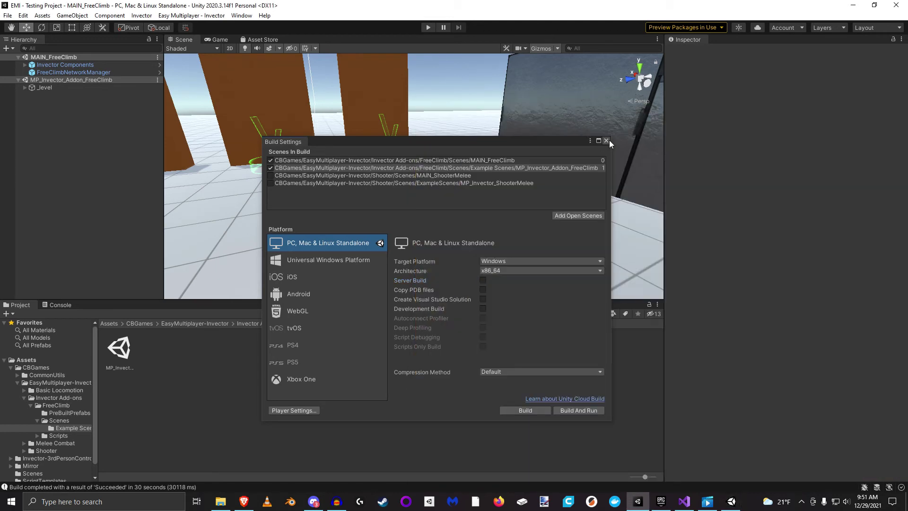
{"action": "left_click", "coordinate": [608, 141]}
Step: Play in the editor, clear the Console, and start as Server & Client host
{"action": "left_click", "coordinate": [431, 27]}
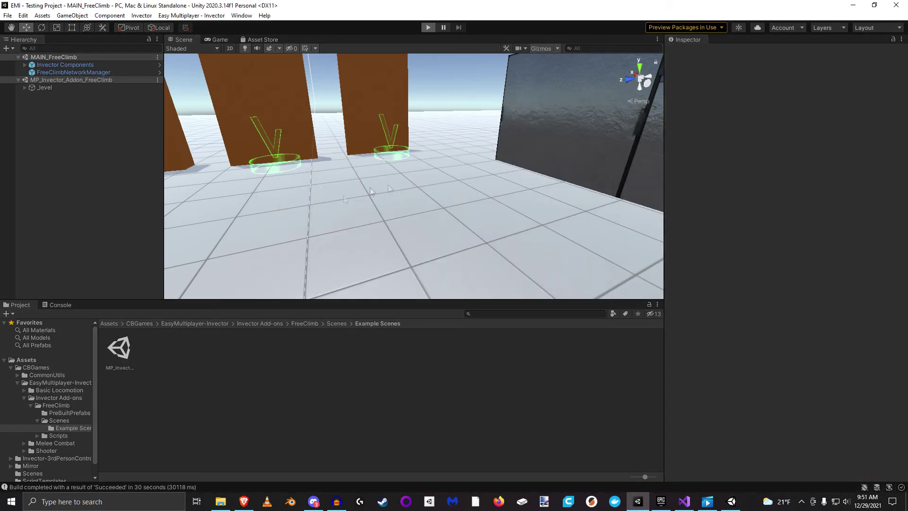
{"action": "left_click", "coordinate": [57, 304]}
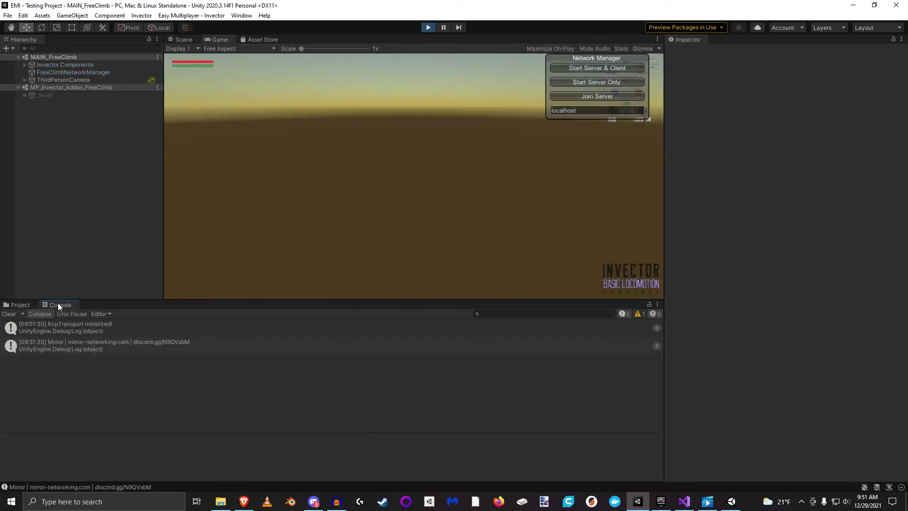
{"action": "left_click", "coordinate": [9, 314]}
{"action": "left_click", "coordinate": [596, 68]}
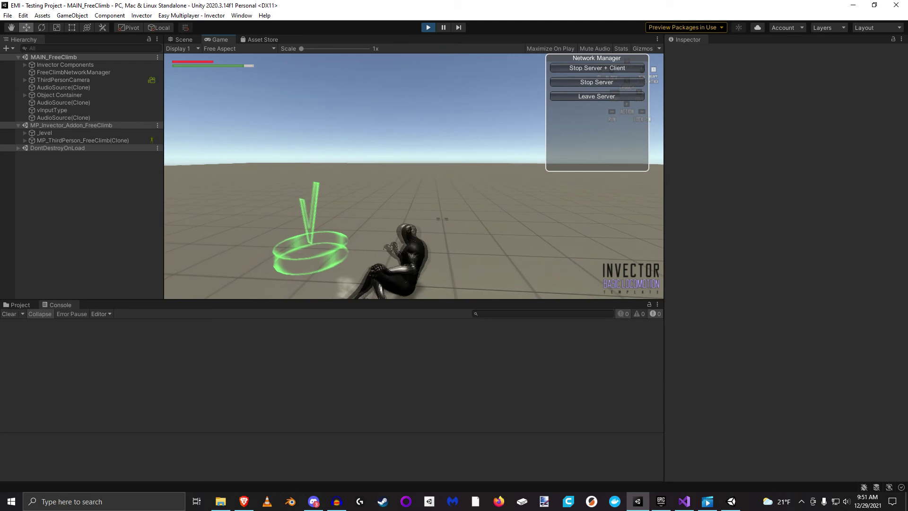
{"action": "key", "text": "w"}
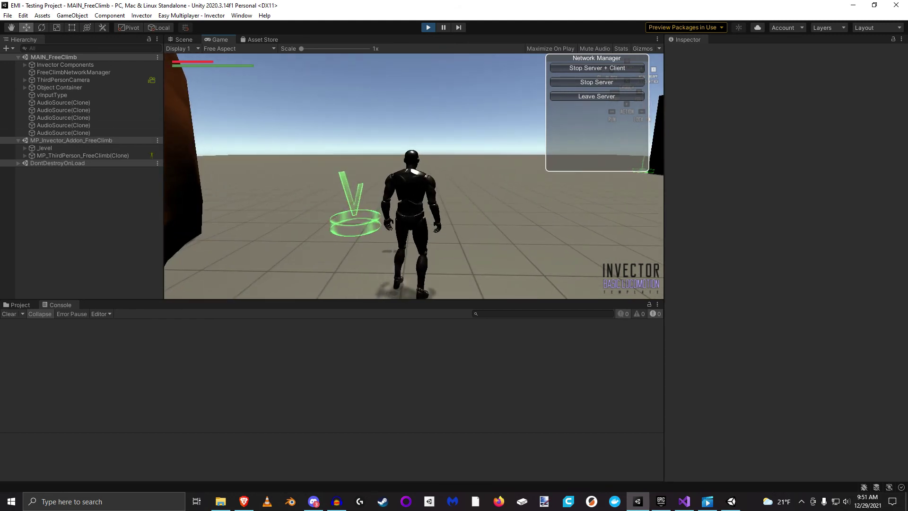
Step: In the built game, join the server and climb the client's character up the dark wall
{"action": "key", "text": "super"}
{"action": "left_click", "coordinate": [731, 505]}
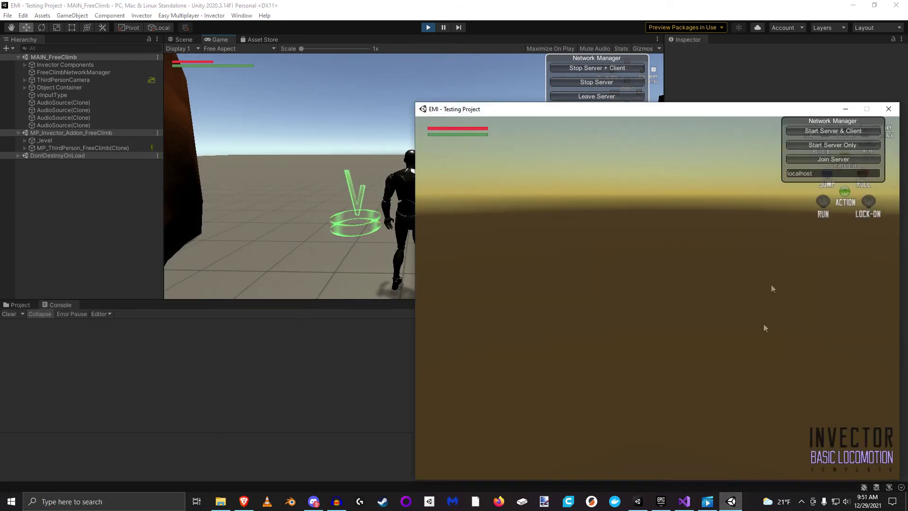
{"action": "left_click", "coordinate": [834, 161]}
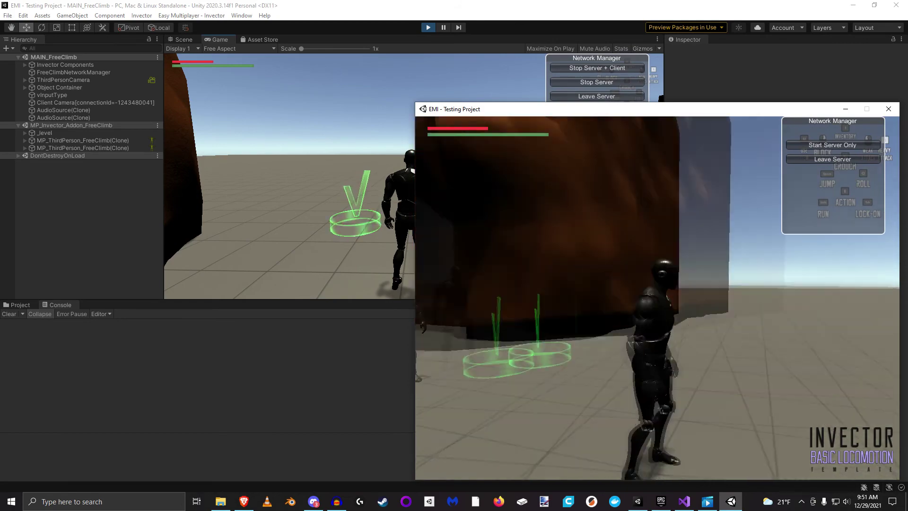
{"action": "key", "text": "w"}
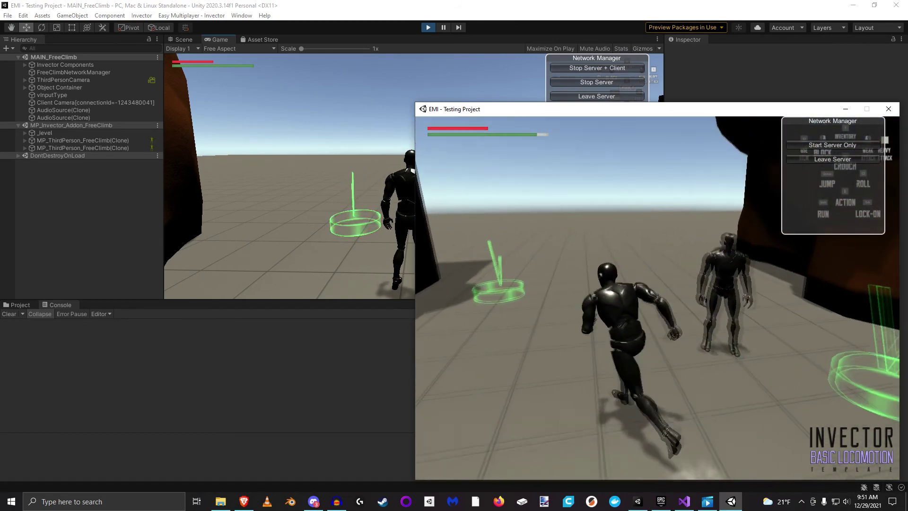
{"action": "key", "text": "w"}
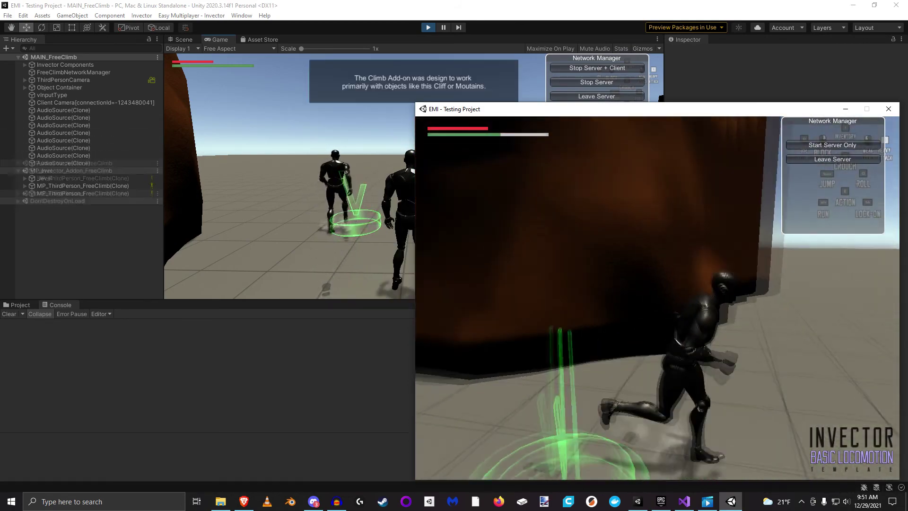
{"action": "key", "text": "w"}
{"action": "key", "text": "space"}
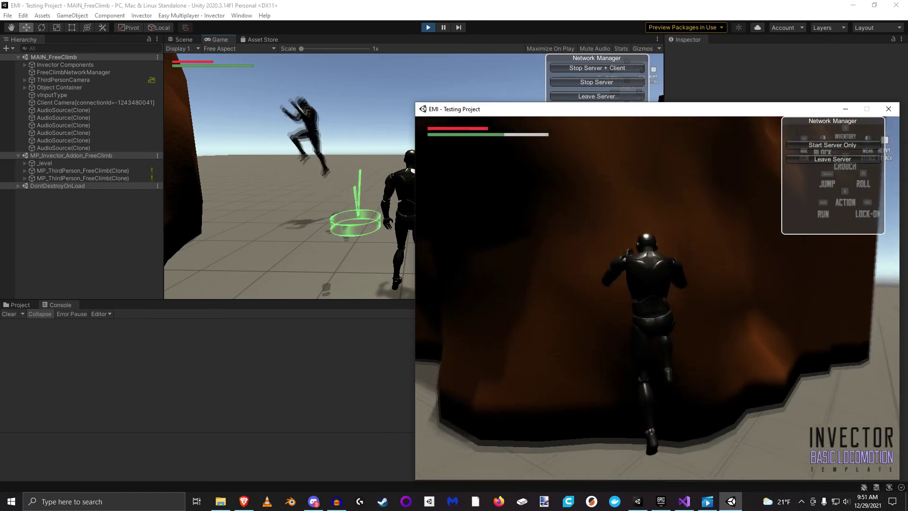
{"action": "key", "text": "w"}
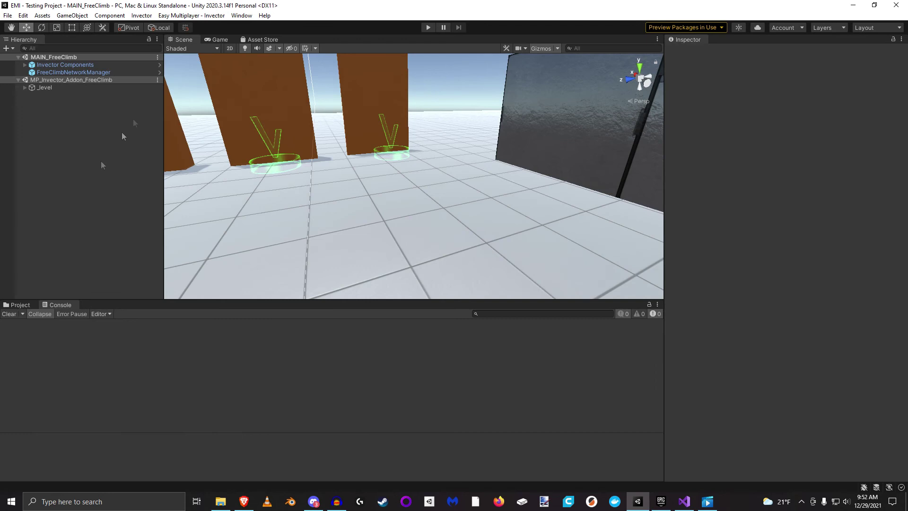
Step: Stop play mode and inspect the Shooter Scenes folder's MAIN_Shooter_NoInventory and MAIN_Shooter Melee scenes
{"action": "left_click", "coordinate": [20, 304]}
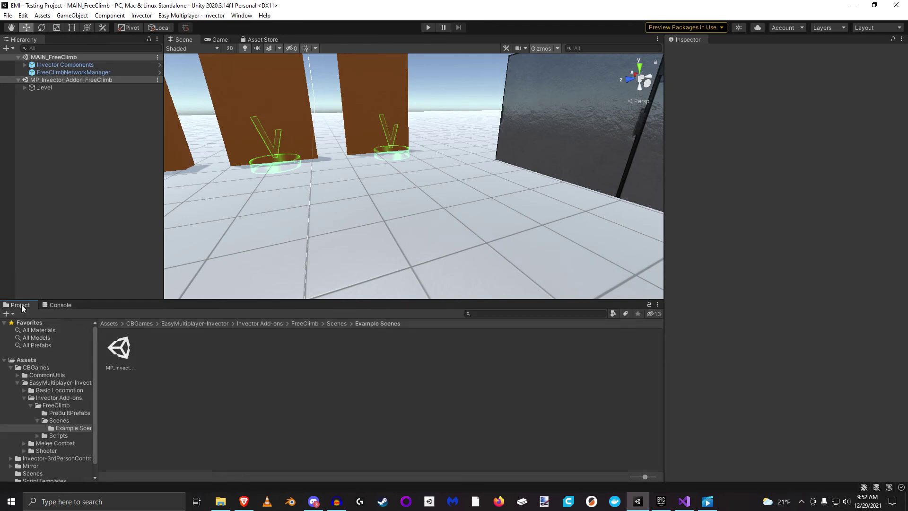
{"action": "left_click", "coordinate": [31, 405]}
{"action": "left_click", "coordinate": [24, 398]}
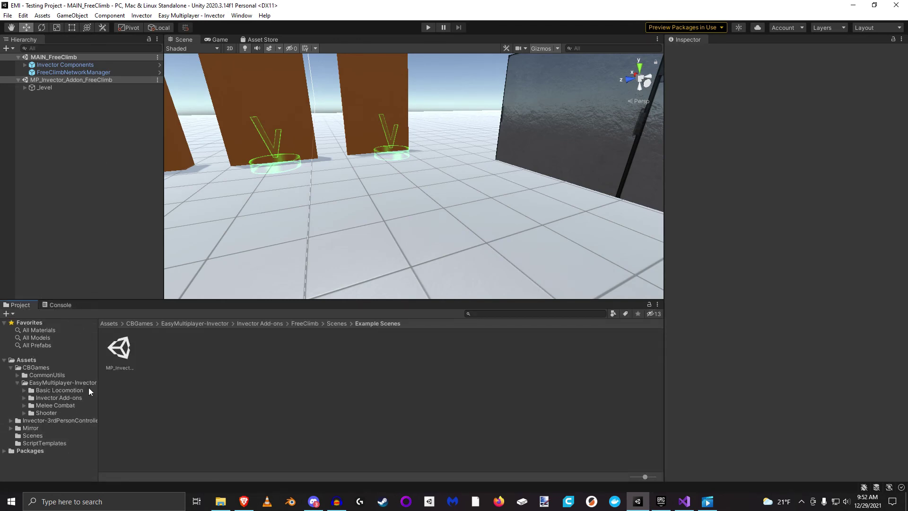
{"action": "left_click", "coordinate": [57, 411]}
{"action": "left_click", "coordinate": [24, 413]}
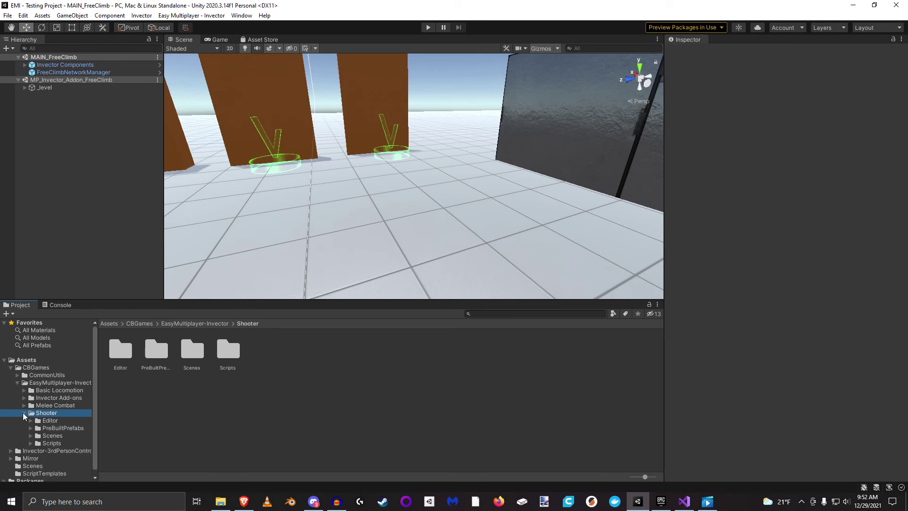
{"action": "left_click", "coordinate": [58, 444]}
{"action": "left_click", "coordinate": [52, 435]}
{"action": "left_click", "coordinate": [161, 351]}
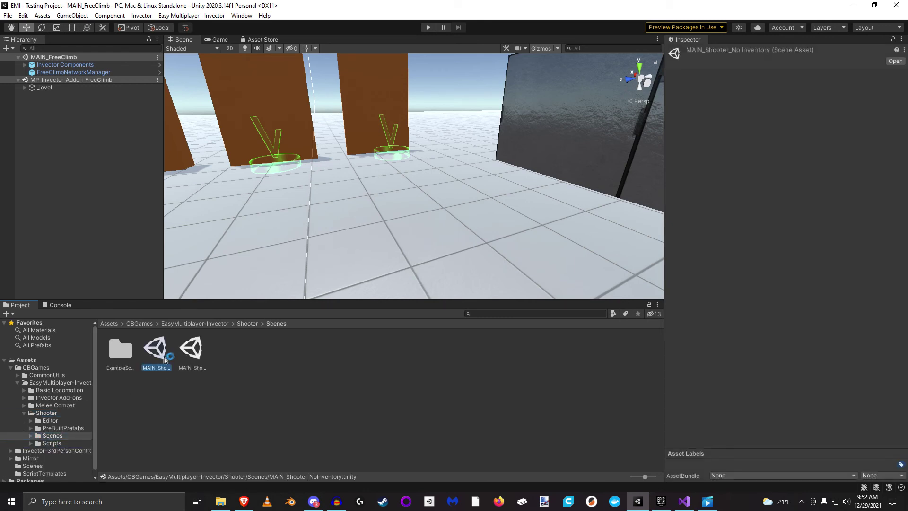
{"action": "left_click", "coordinate": [192, 350]}
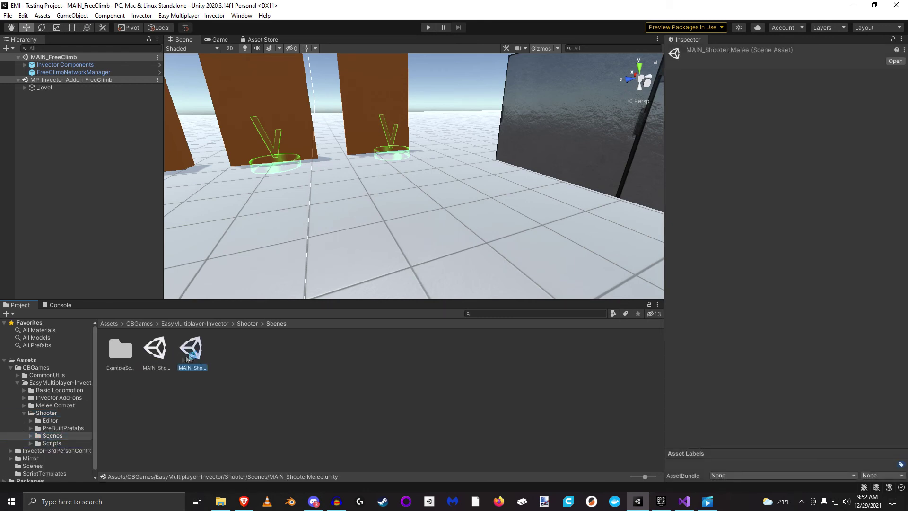
Step: Inspect the ExampleScenes multiplayer scenes, show the Shooter folder's four subfolders, then switch to Visual Studio
{"action": "left_click", "coordinate": [131, 357]}
{"action": "double_click", "coordinate": [131, 358]}
{"action": "left_click", "coordinate": [119, 353]}
{"action": "left_click", "coordinate": [156, 359]}
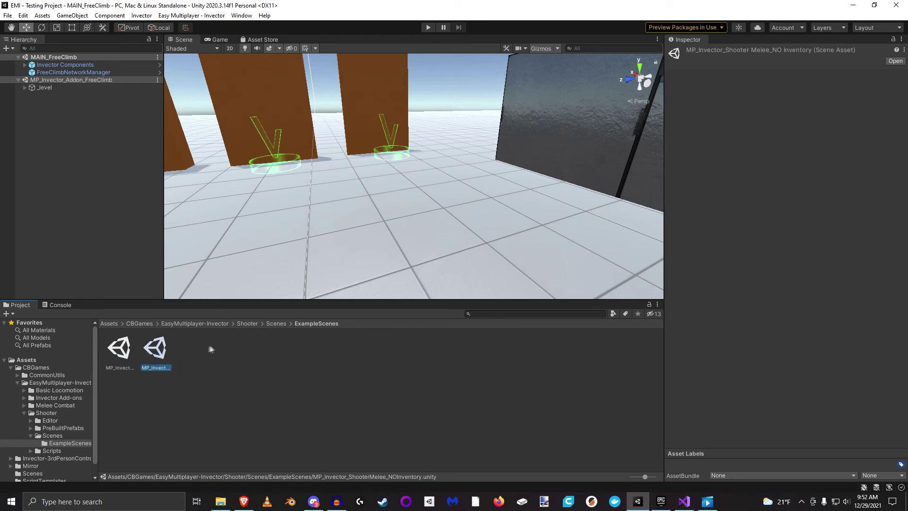
{"action": "left_click", "coordinate": [119, 350]}
{"action": "left_click", "coordinate": [247, 324]}
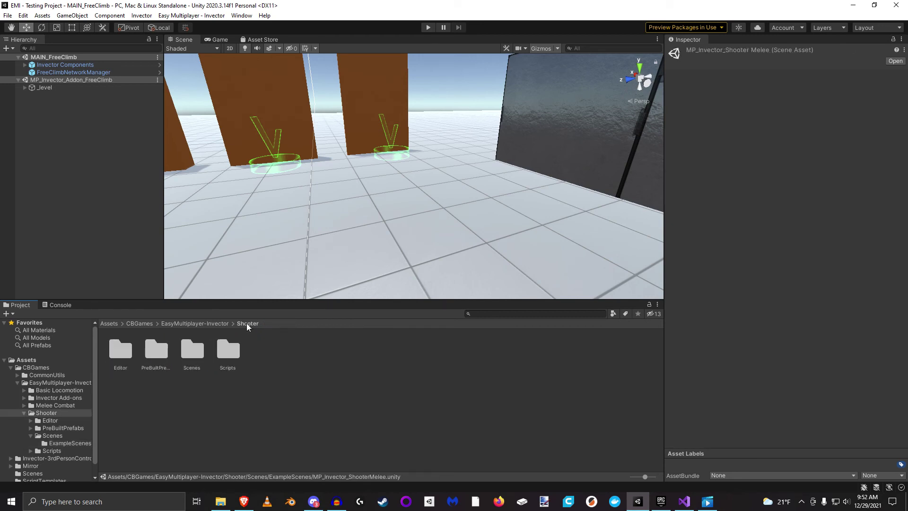
{"action": "left_click", "coordinate": [24, 413]}
{"action": "left_click", "coordinate": [51, 405]}
{"action": "left_click", "coordinate": [52, 397]}
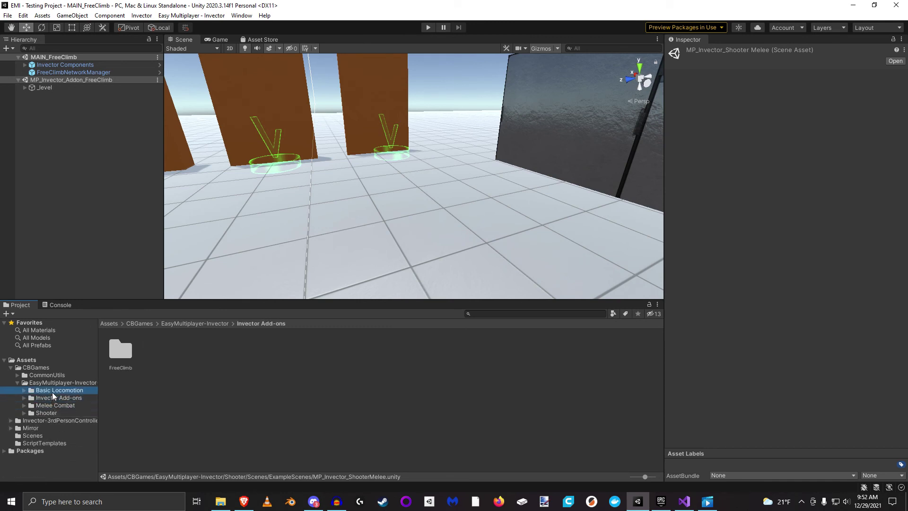
{"action": "left_click", "coordinate": [49, 412]}
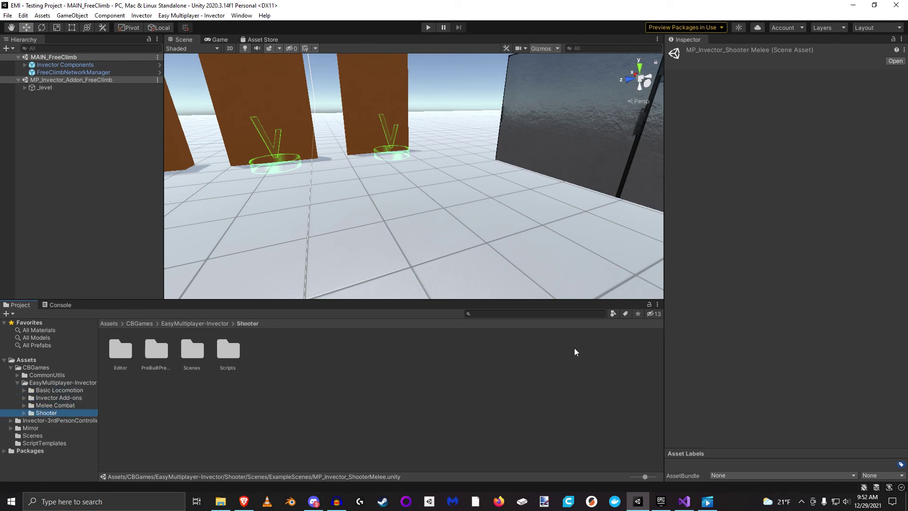
{"action": "key", "text": "alt+Tab"}
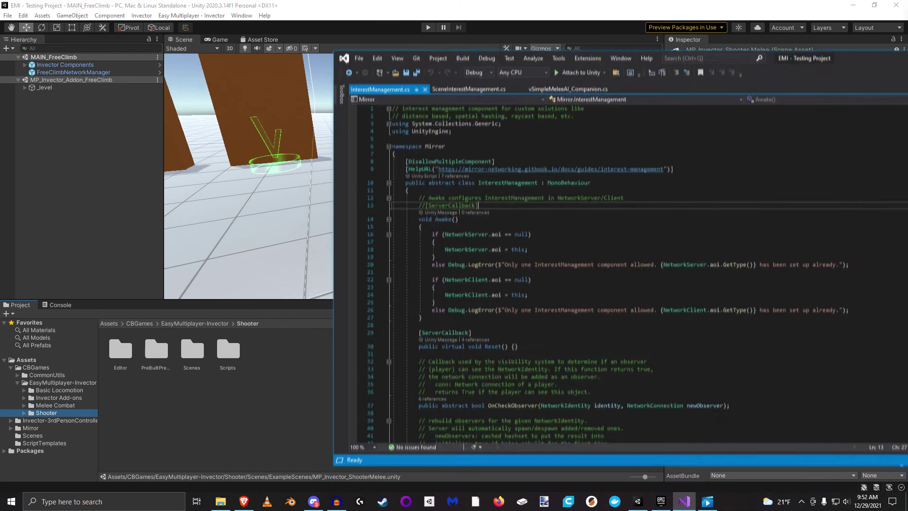
{"action": "left_click_drag", "start_coordinate": [907, 70], "coordinate": [651, 66]}
Step: Remove the // before [ServerCallback] on line 13 of InterestManagement.cs and save
{"action": "double_click", "coordinate": [251, 185]}
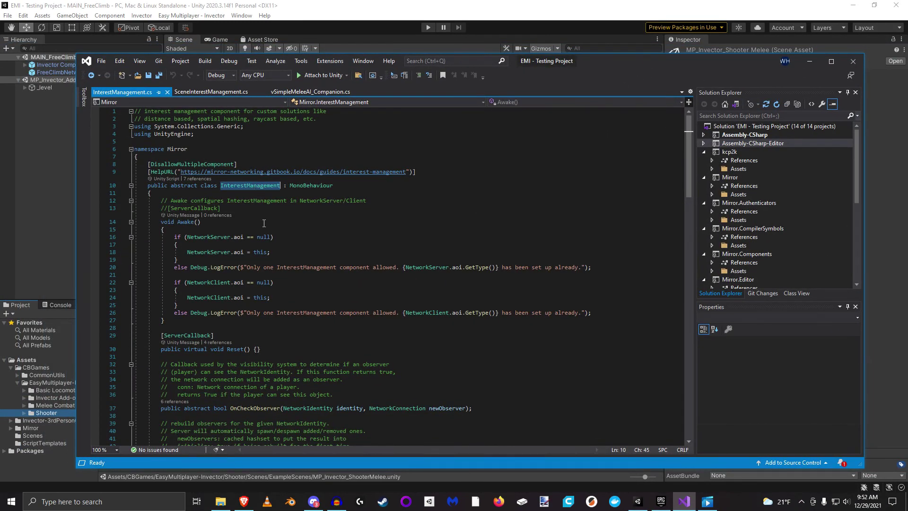
{"action": "left_click_drag", "start_coordinate": [240, 213], "coordinate": [167, 213]}
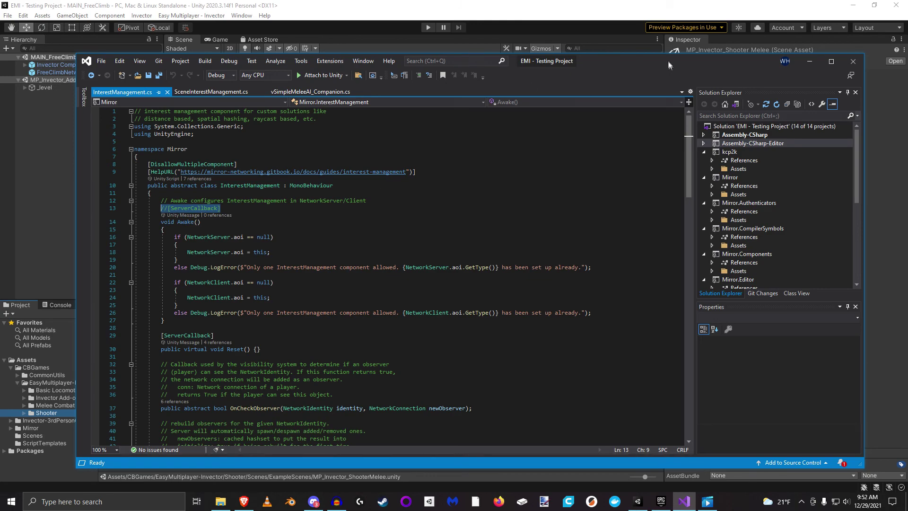
{"action": "left_click", "coordinate": [810, 61]}
{"action": "key", "text": "alt+Tab"}
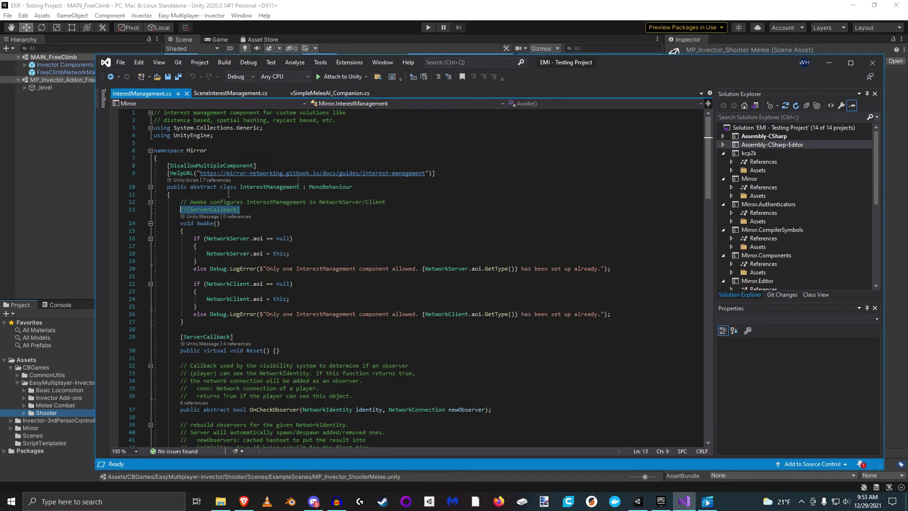
{"action": "left_click", "coordinate": [184, 212]}
{"action": "key", "text": "BackSpace"}
{"action": "key", "text": "Delete"}
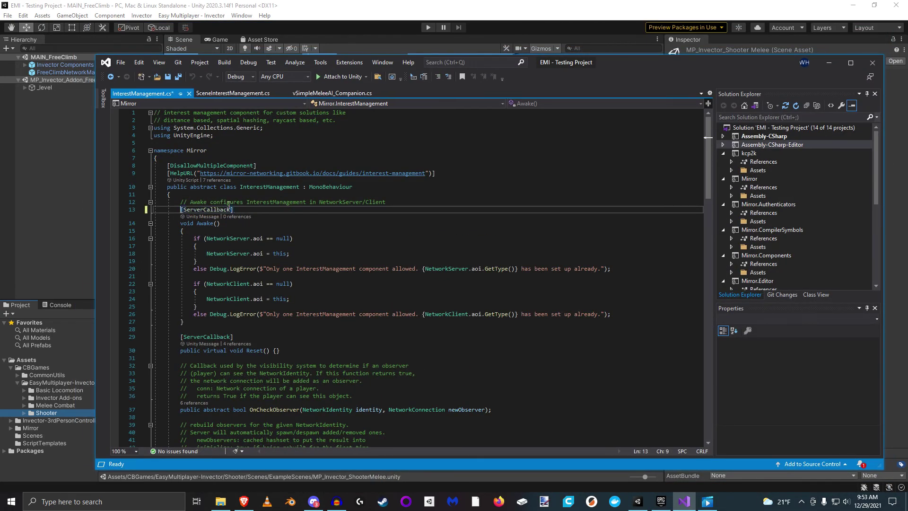
{"action": "key", "text": "ctrl+s"}
{"action": "left_click", "coordinate": [829, 62]}
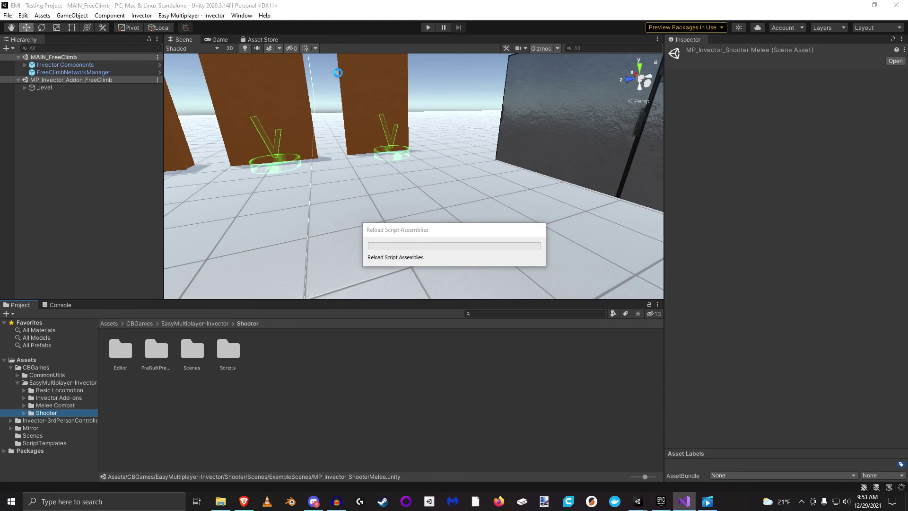
Step: Expand the Scene Interest Management component on FreeClimbNetworkManager, collapsing EMI_Network Manager
{"action": "left_click", "coordinate": [75, 71]}
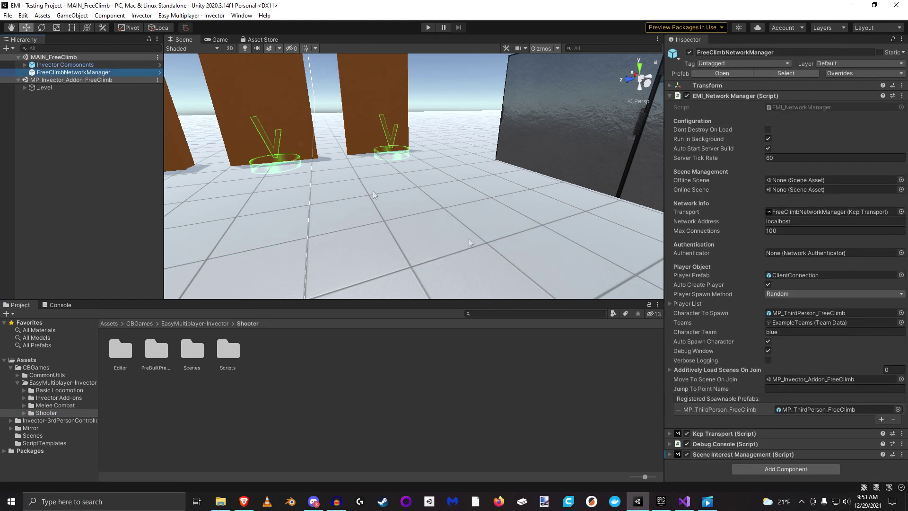
{"action": "left_click", "coordinate": [712, 96]}
{"action": "left_click", "coordinate": [718, 128]}
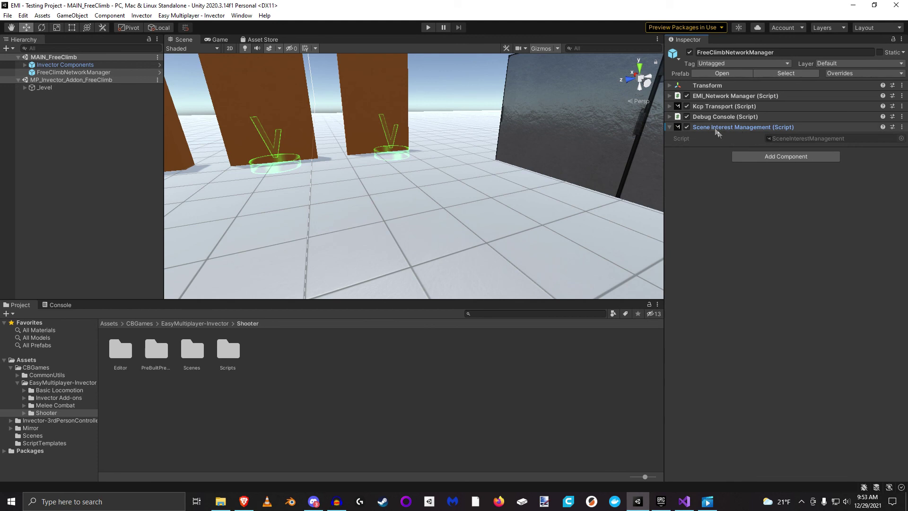
Step: Play as Server & Client and open the script behind the KeyNotFoundException console error
{"action": "left_click", "coordinate": [428, 27]}
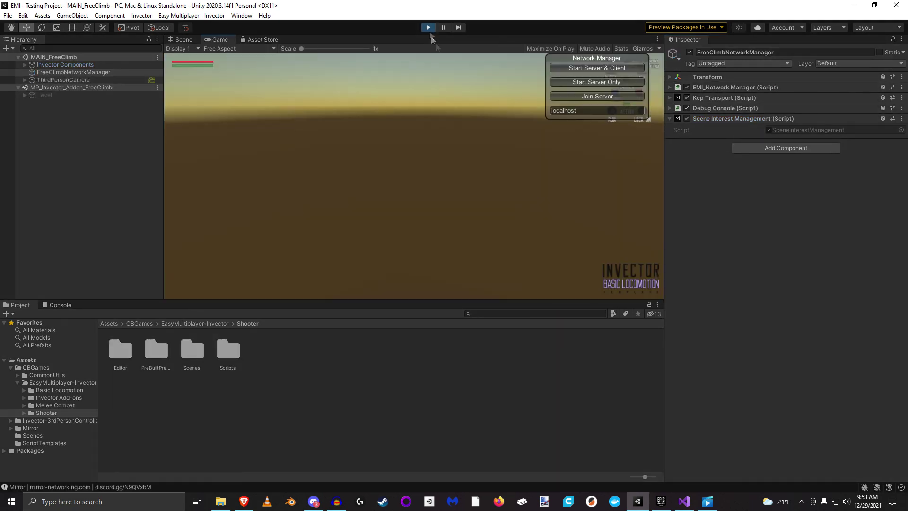
{"action": "left_click", "coordinate": [609, 69]}
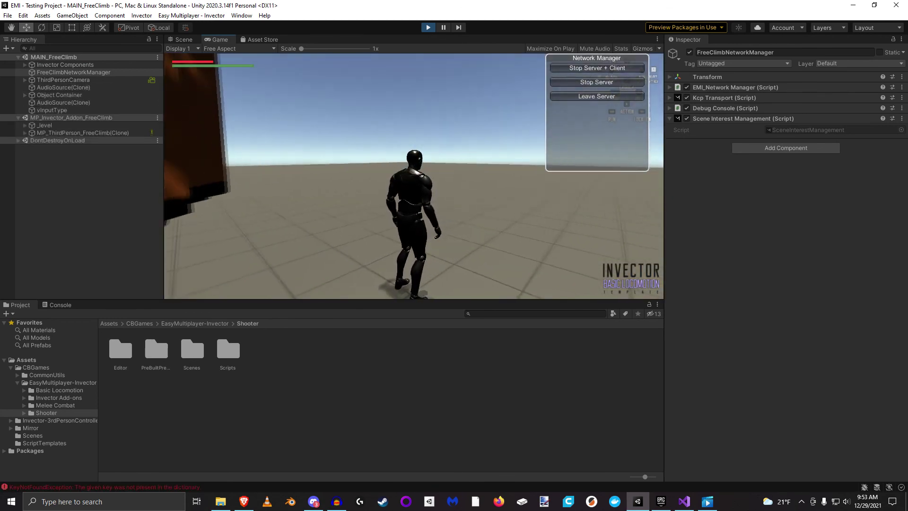
{"action": "left_click", "coordinate": [61, 305]}
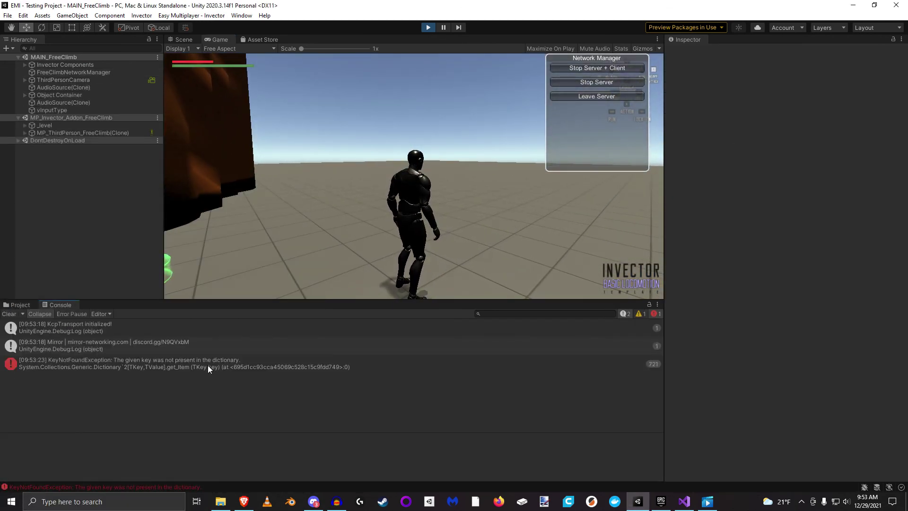
{"action": "left_click", "coordinate": [208, 365]}
{"action": "double_click", "coordinate": [279, 365]}
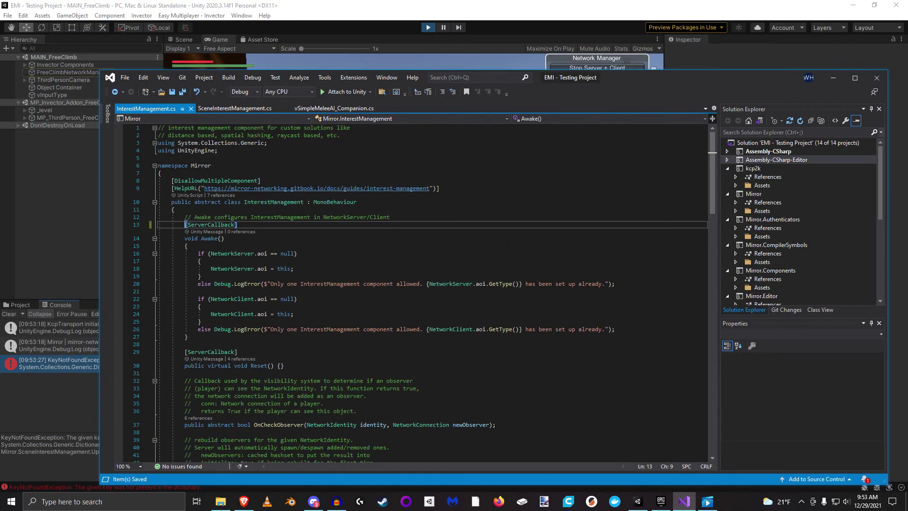
Step: Comment out the [ServerCallback] attribute on line 13 of InterestManagement.cs again, leaving it unsaved
{"action": "left_click", "coordinate": [264, 226]}
{"action": "key", "text": "ctrl+k"}
{"action": "key", "text": "ctrl+c"}
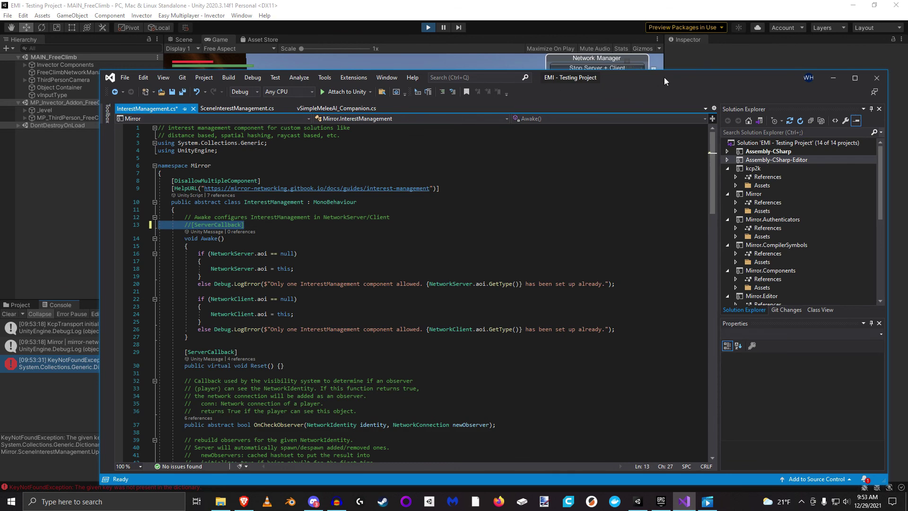
{"action": "double_click", "coordinate": [273, 202]}
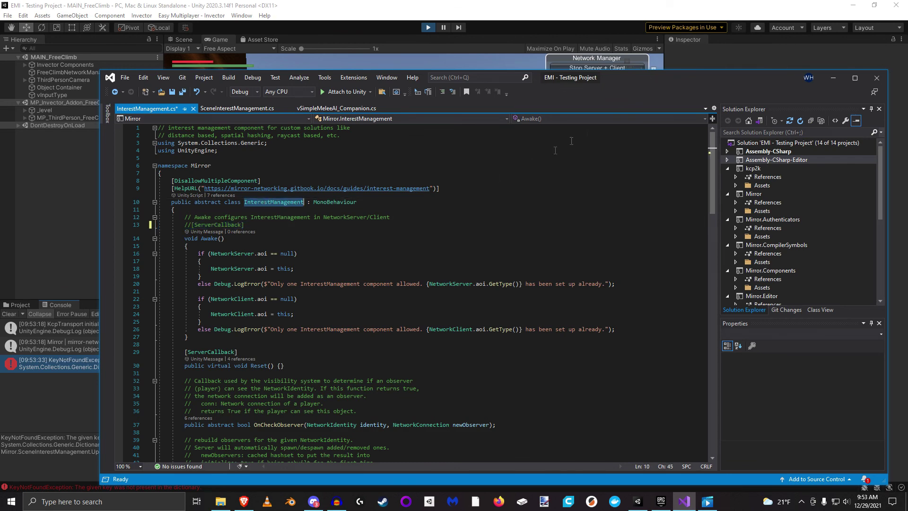
{"action": "left_click", "coordinate": [277, 61]}
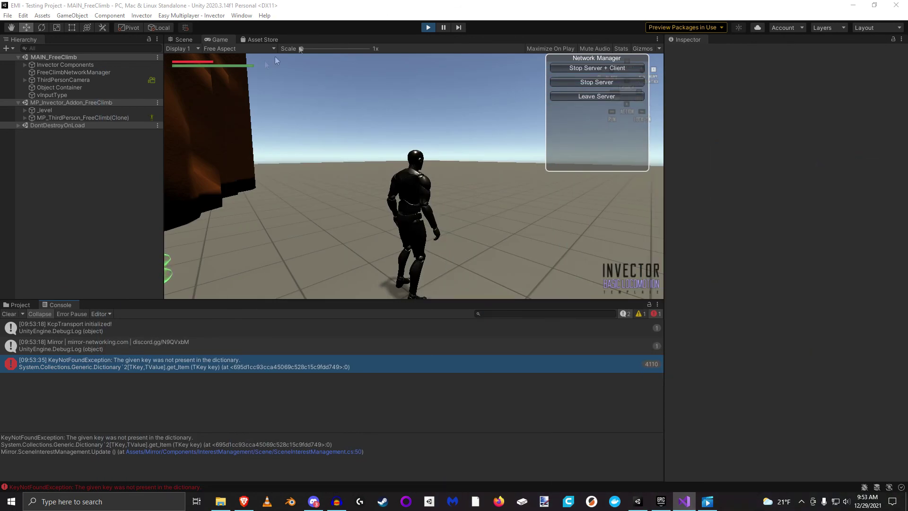
Step: Stop play mode to return to editing the FreeClimb scene
{"action": "left_click", "coordinate": [434, 30]}
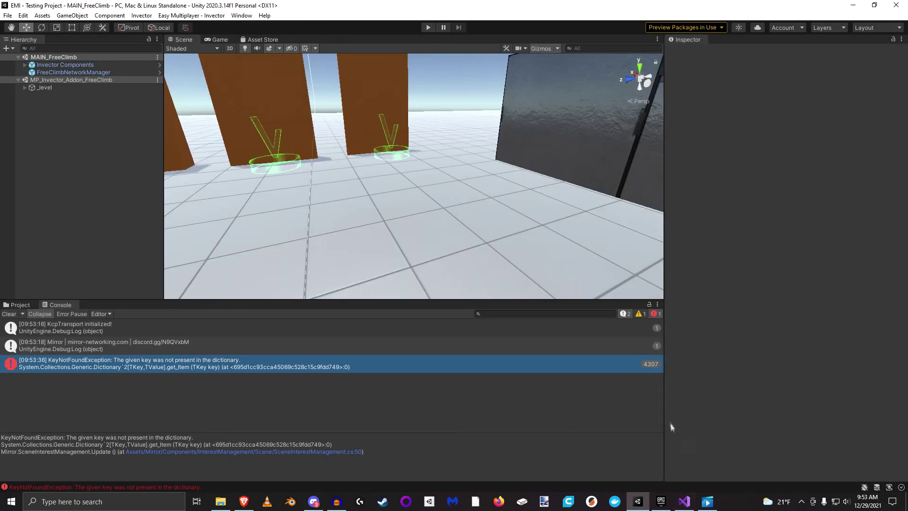